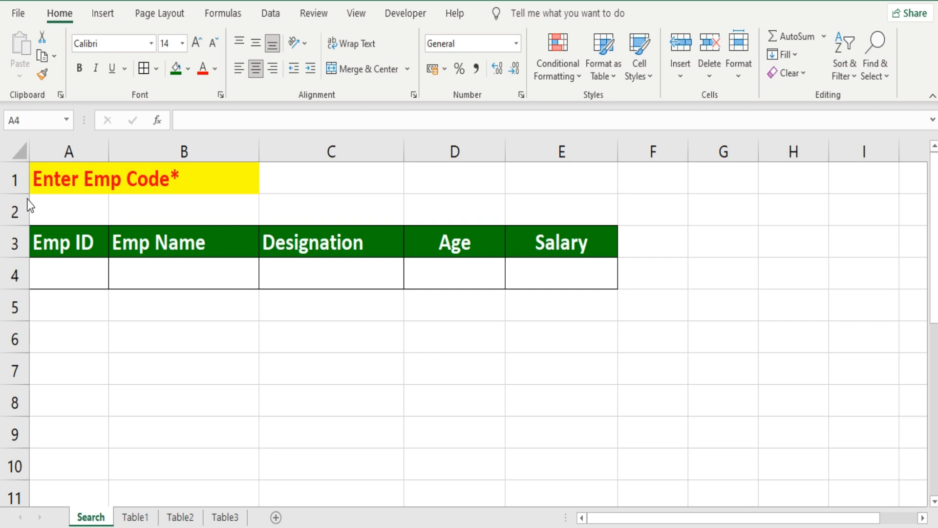
Step: Look up the Acc. Manager's record by entering that employee's Emp ID in cell A4
left_click(73, 272)
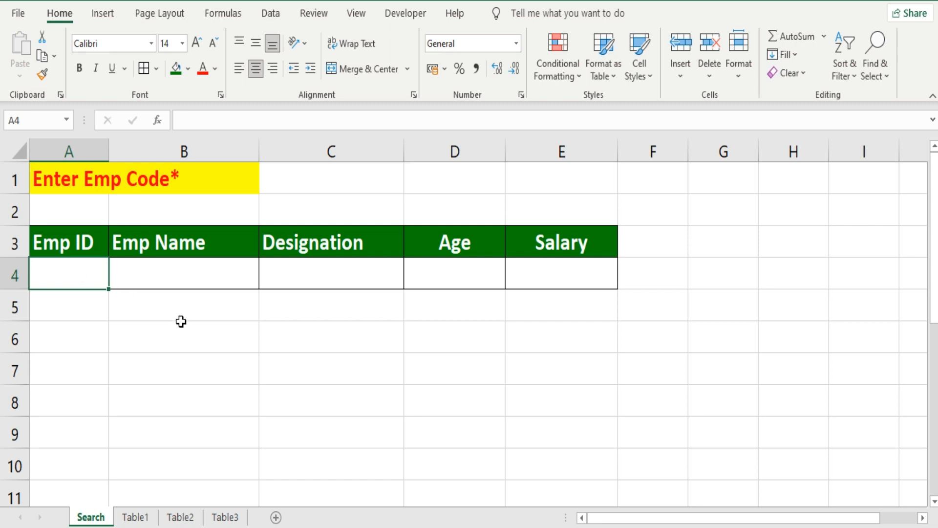
type("101")
key("Return")
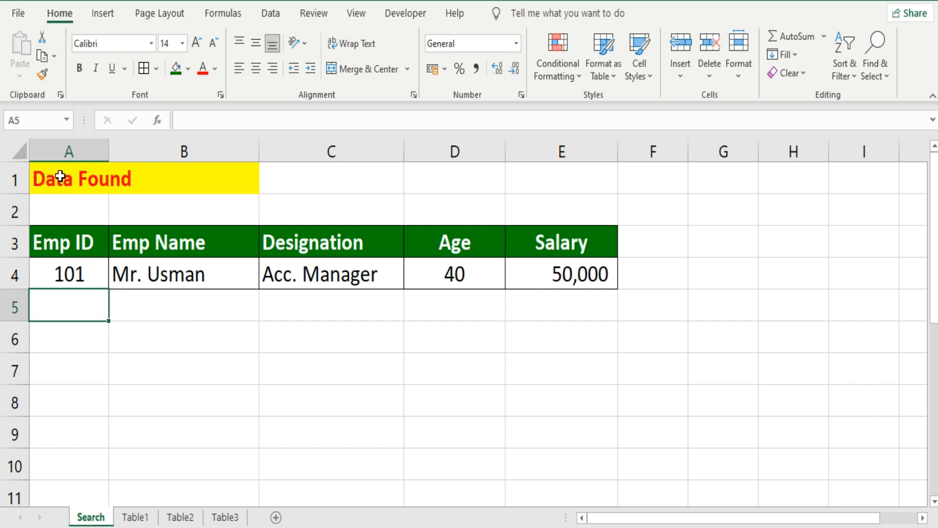
Step: Test the search form by entering an Emp ID in cell A4 that belongs to none of the department tables
left_click(85, 275)
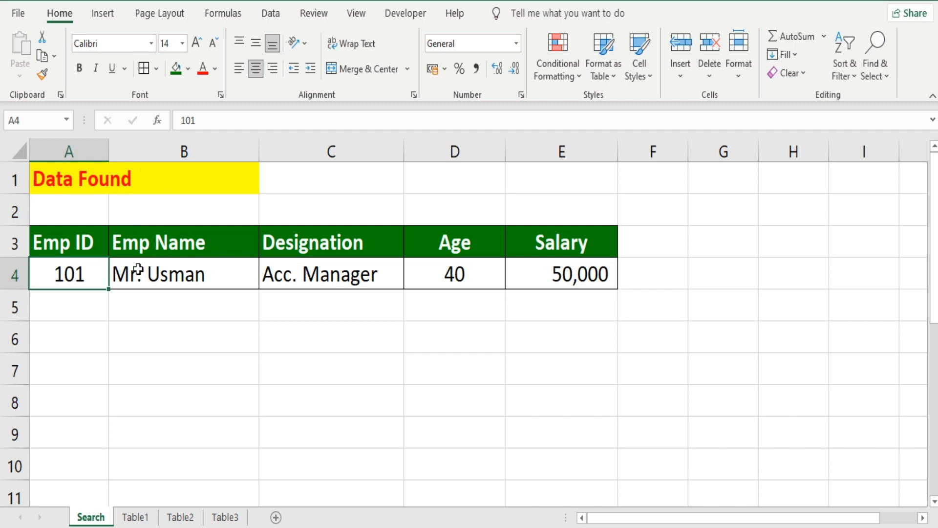
type("95")
key("Return")
key("Up")
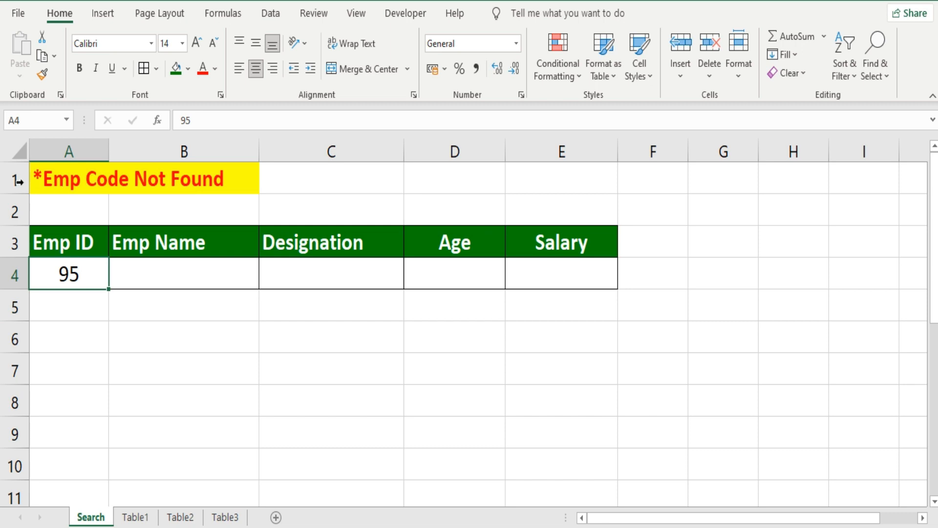
left_click(83, 317)
left_click(69, 272)
Step: Review the Accounts, Admin and Mechanical Department tables on Table1, Table2 and Table3, and return to the Search sheet
left_click(139, 519)
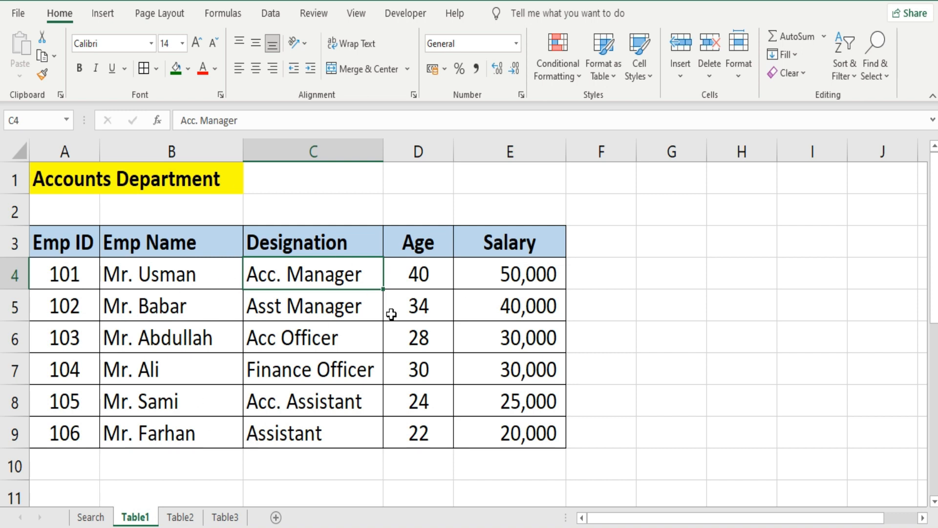
left_click(181, 519)
left_click(67, 181)
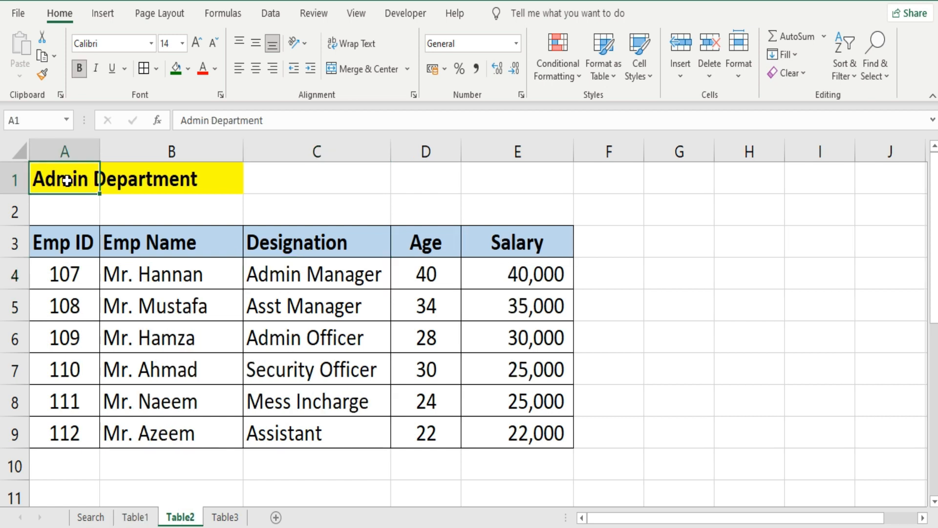
left_click(225, 517)
left_click(69, 182)
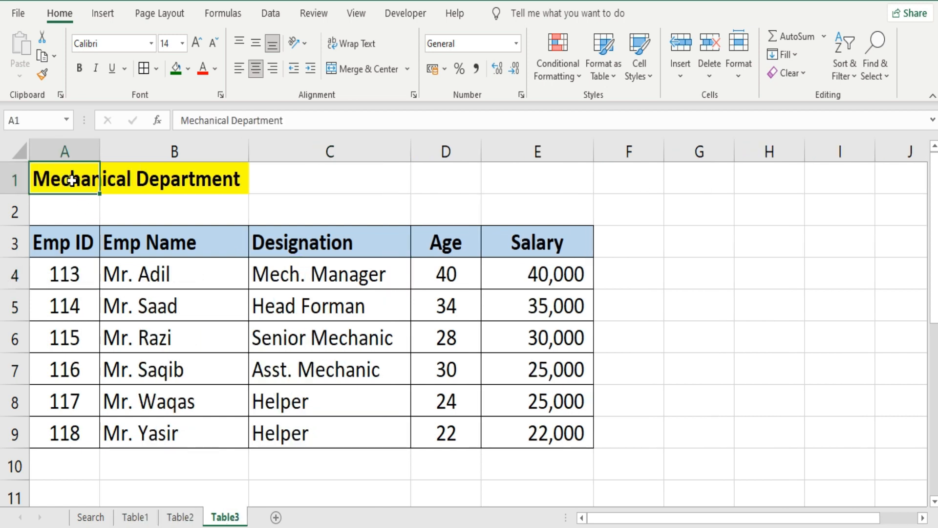
left_click(118, 371)
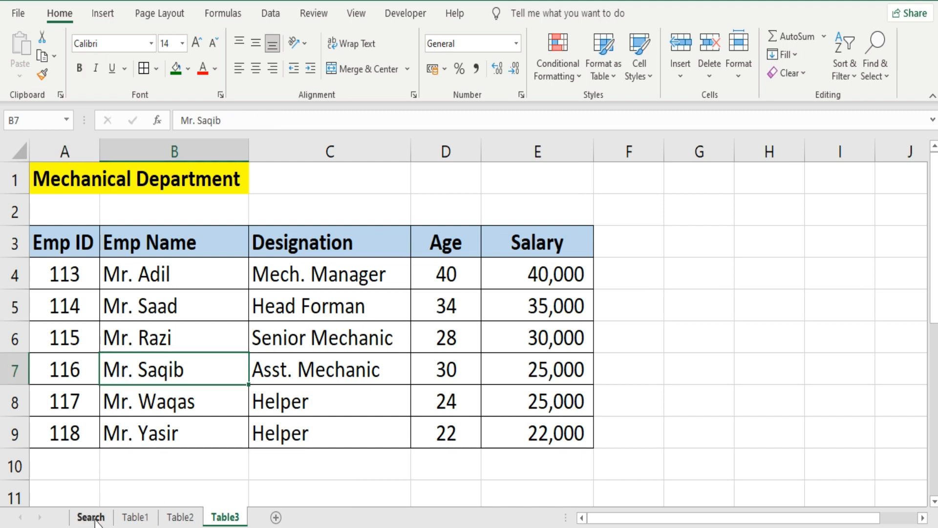
left_click(90, 517)
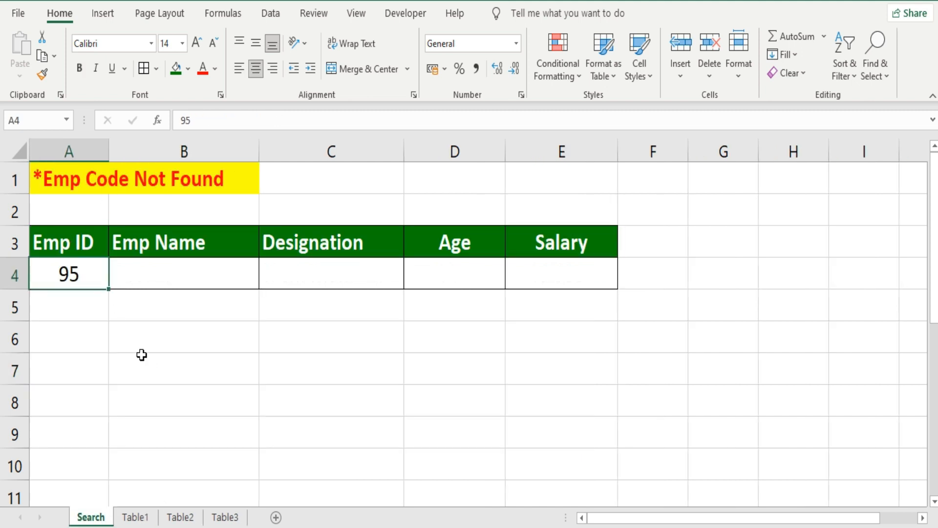
Step: Clear the Emp ID entry in cell A4 of the search form
key("Delete")
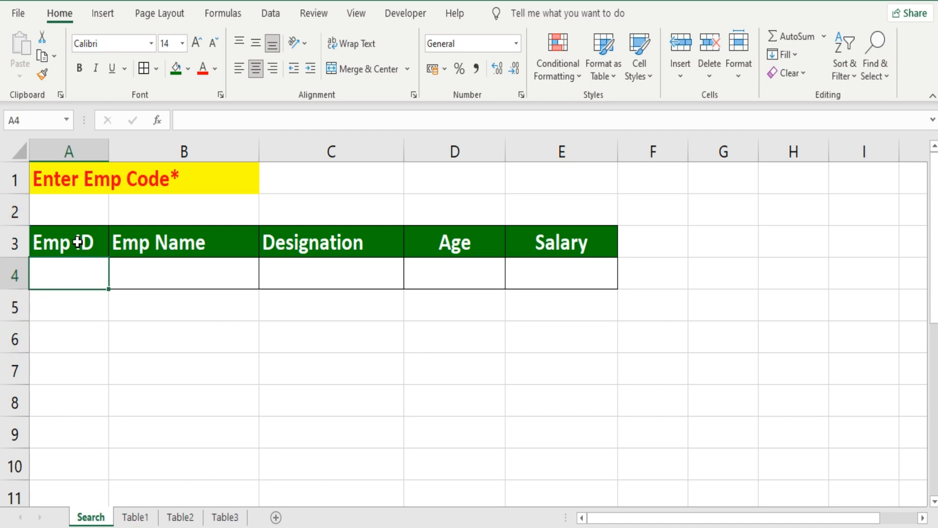
left_click(159, 358)
left_click(131, 342)
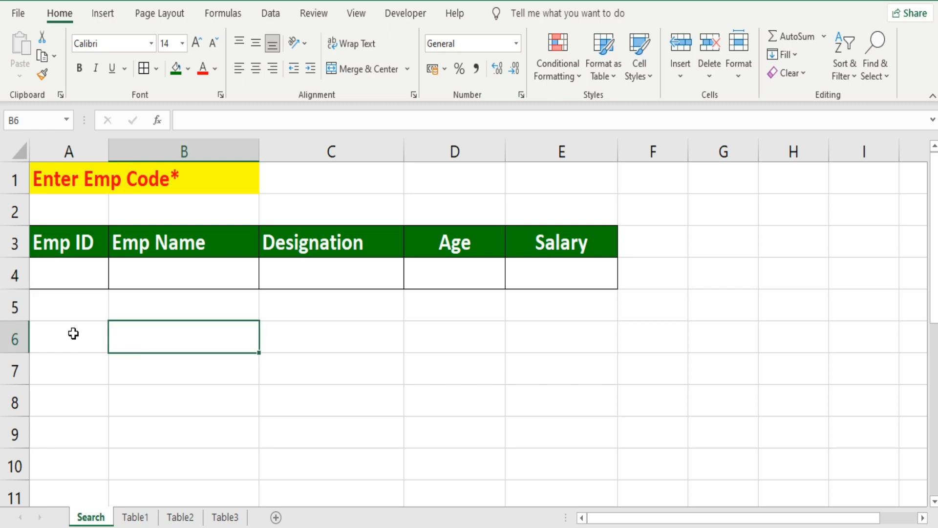
Step: Look through the Table1, Table2 and Table3 sheets again and go back to the Search sheet
left_click(135, 516)
left_click(180, 516)
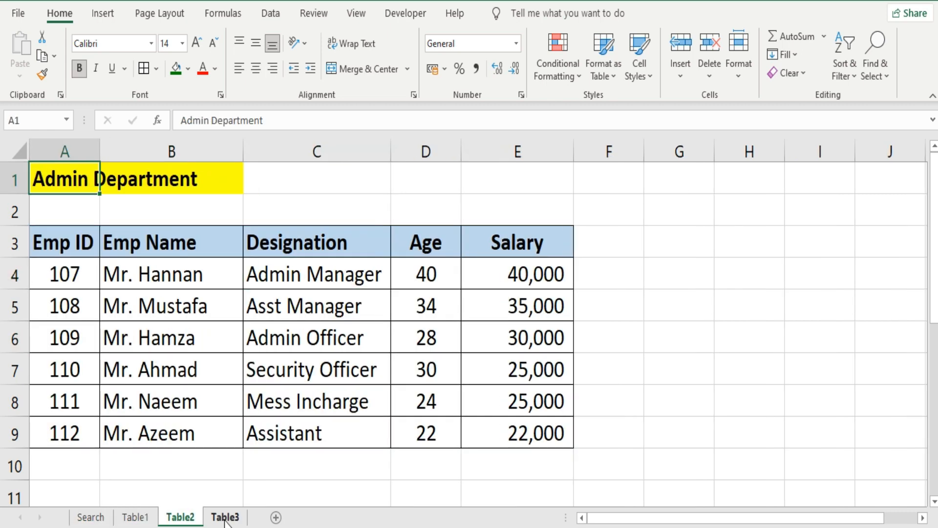
left_click(225, 516)
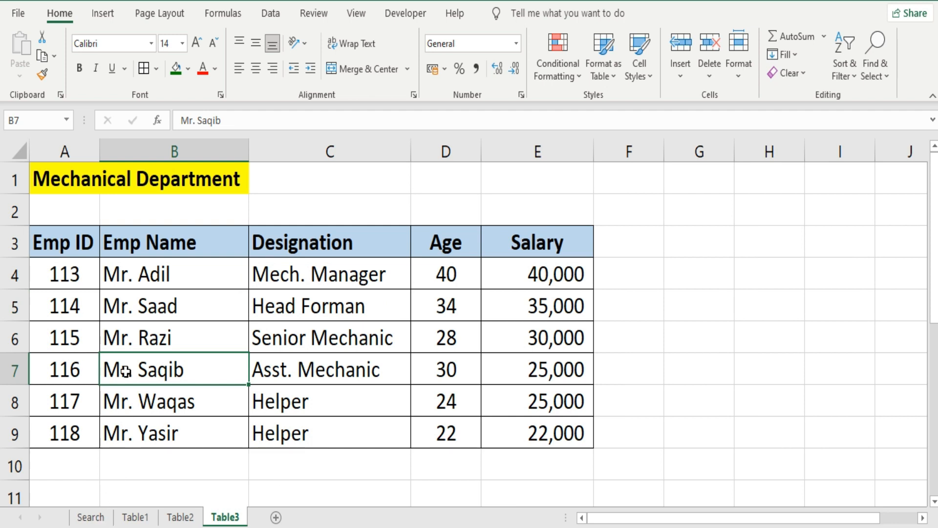
left_click(91, 517)
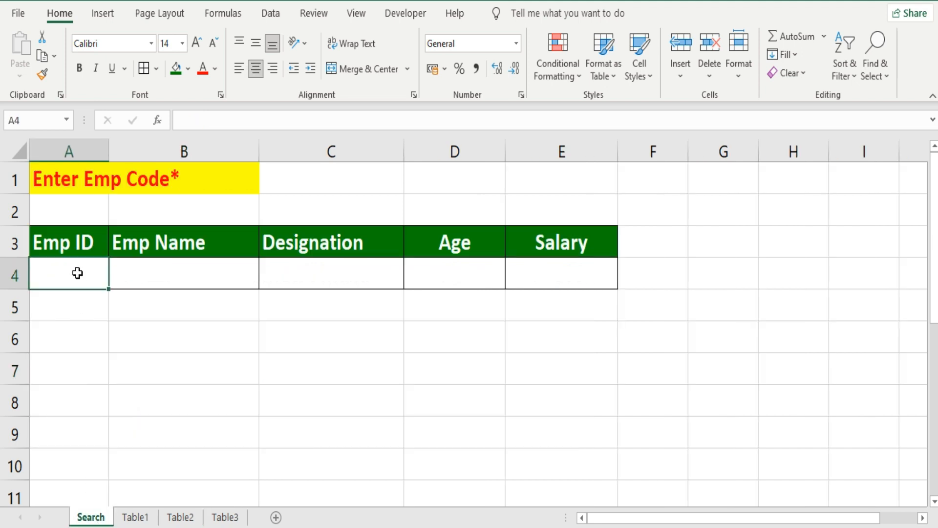
Step: Search for the Acc. Manager by Emp ID in cell A4 and compare the returned record with the first row of Table1
type("101")
key("Return")
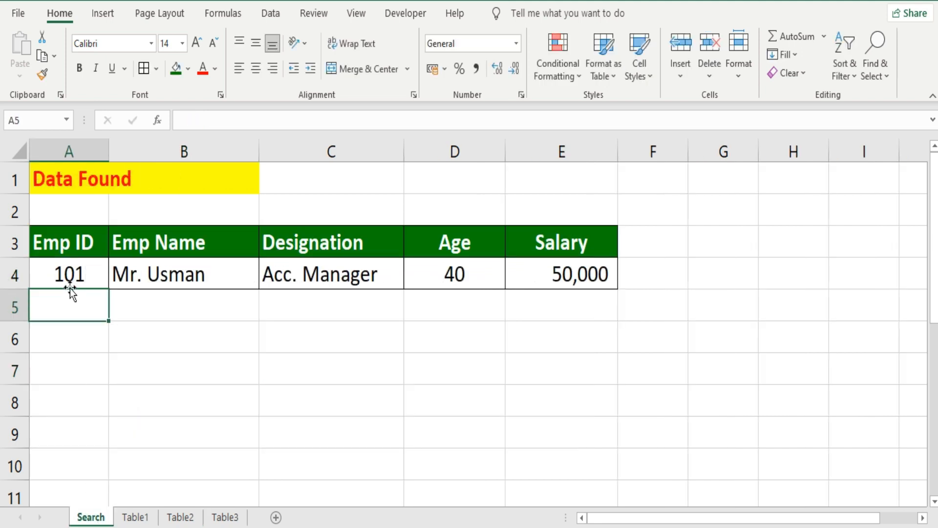
left_click(182, 273)
left_click(325, 274)
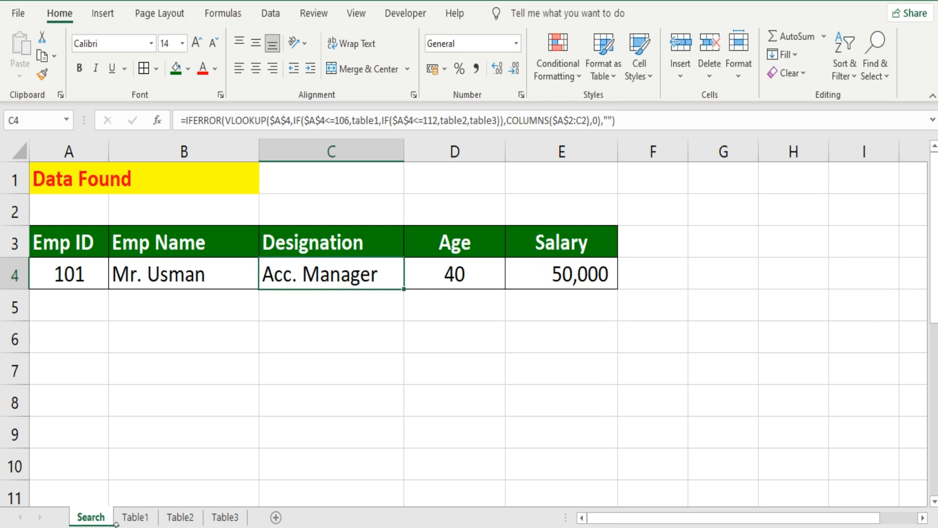
left_click(135, 516)
left_click(66, 275)
left_click(133, 272)
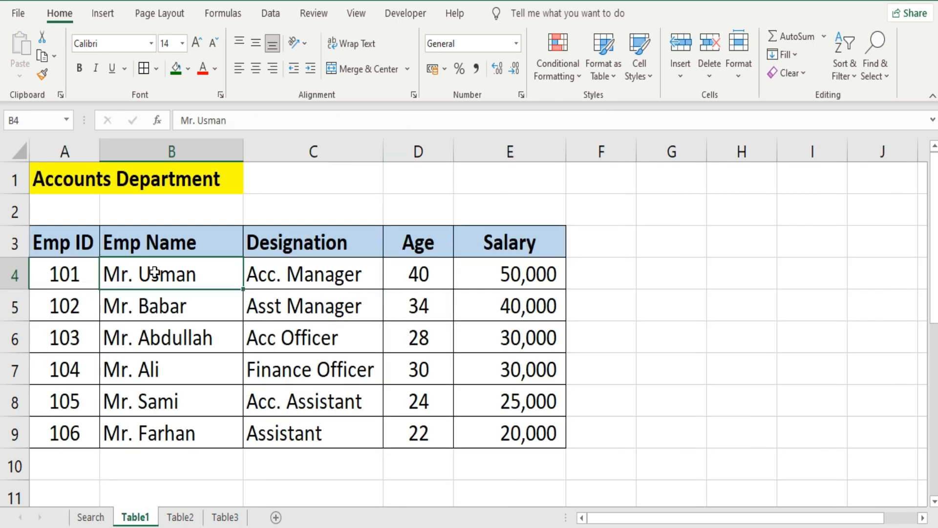
left_click(285, 274)
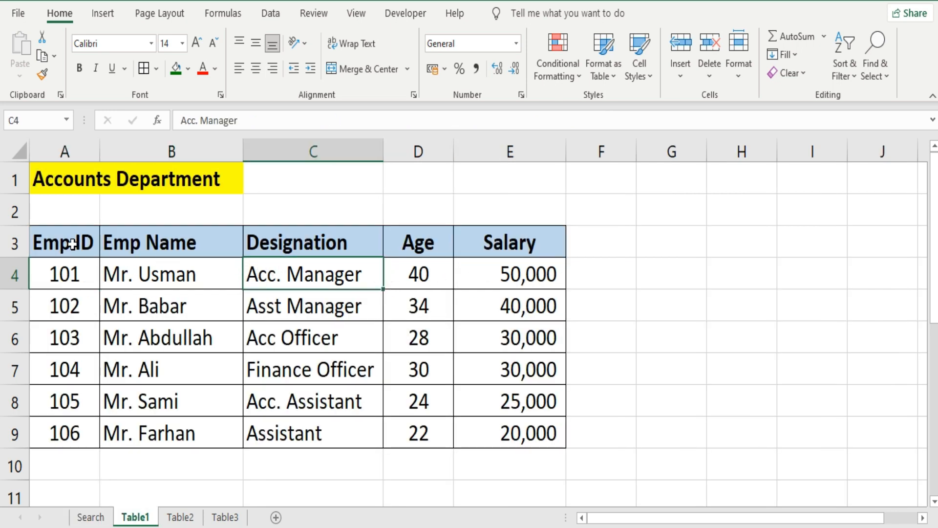
left_click(90, 517)
Step: Search for the Admin Manager by Emp ID in cell A4 and compare the returned record with the first row of Table2
left_click(75, 278)
type("1")
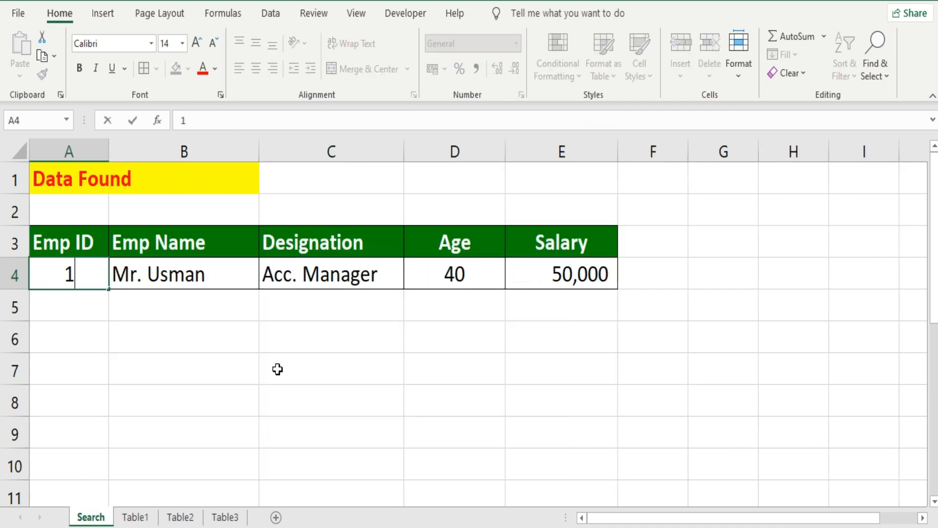
type("0")
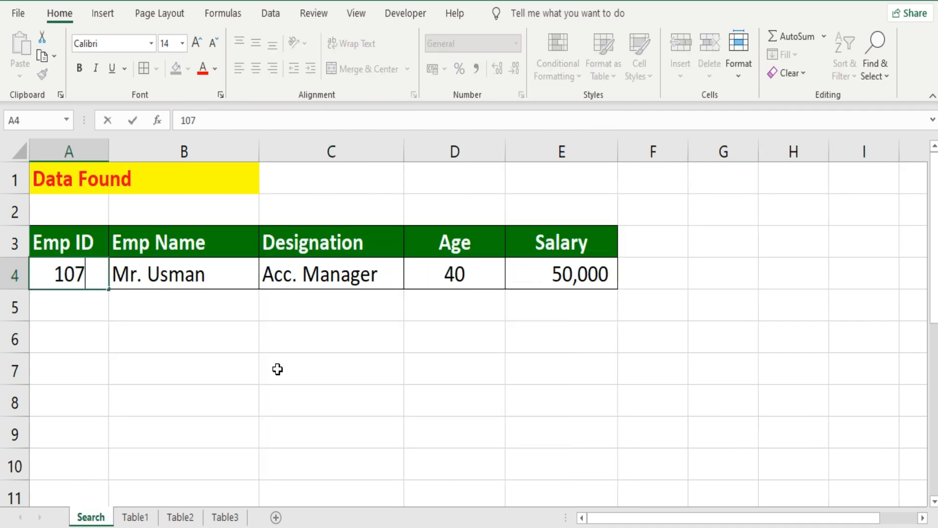
type("7")
key("Return")
left_click(165, 276)
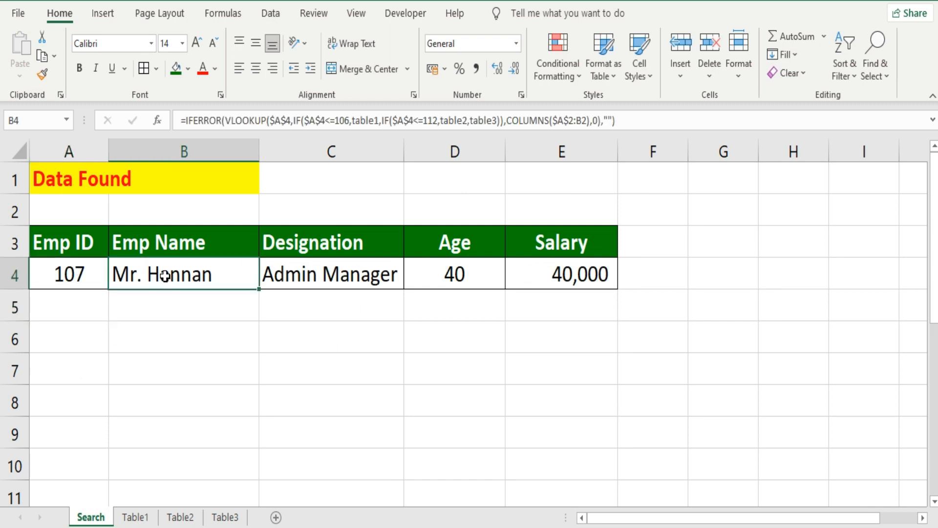
left_click(167, 518)
left_click(59, 273)
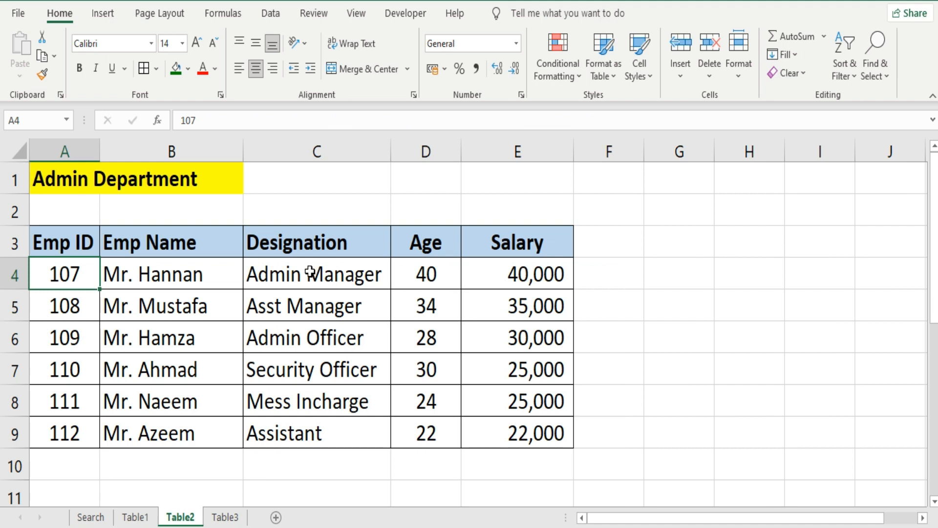
left_click(95, 517)
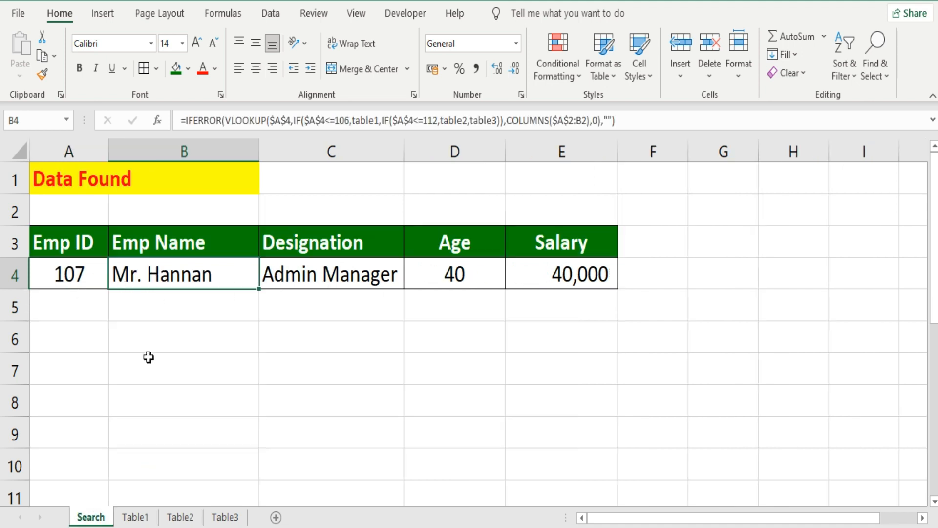
Step: Search for the Senior Mechanic by Emp ID in cell A4 and compare the returned record with the matching row of Table3
left_click(87, 272)
type("11")
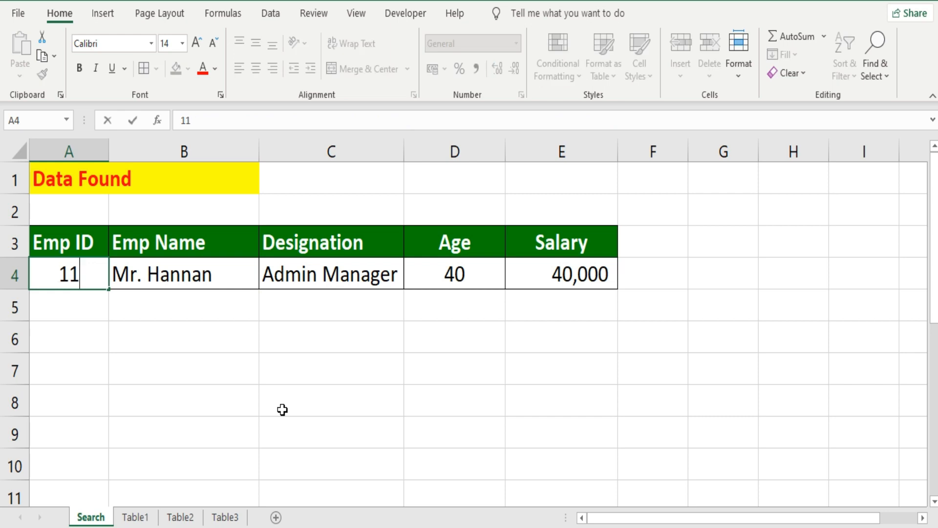
type("5")
key("Return")
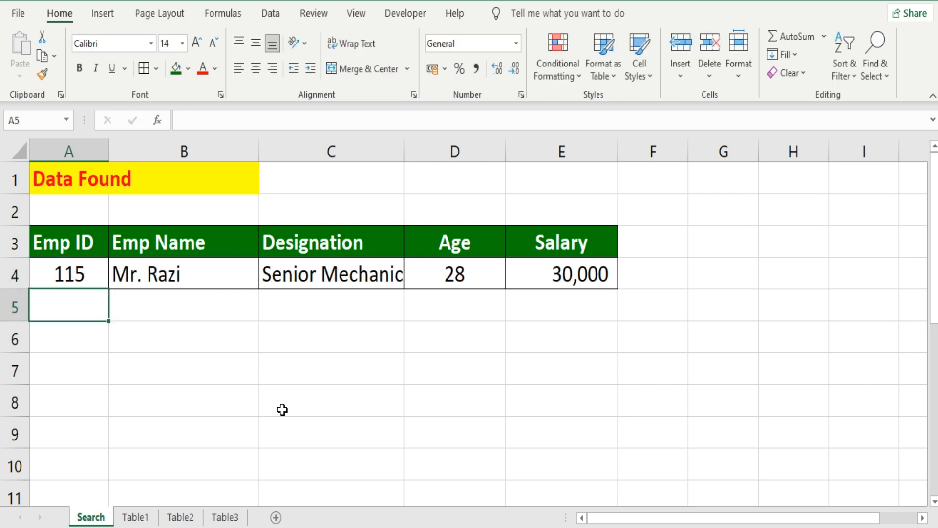
left_click(182, 274)
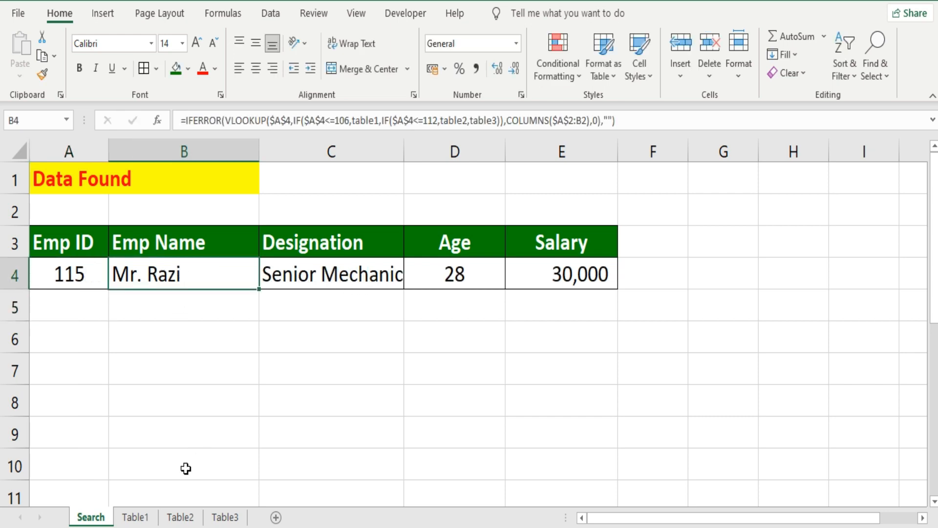
left_click(224, 517)
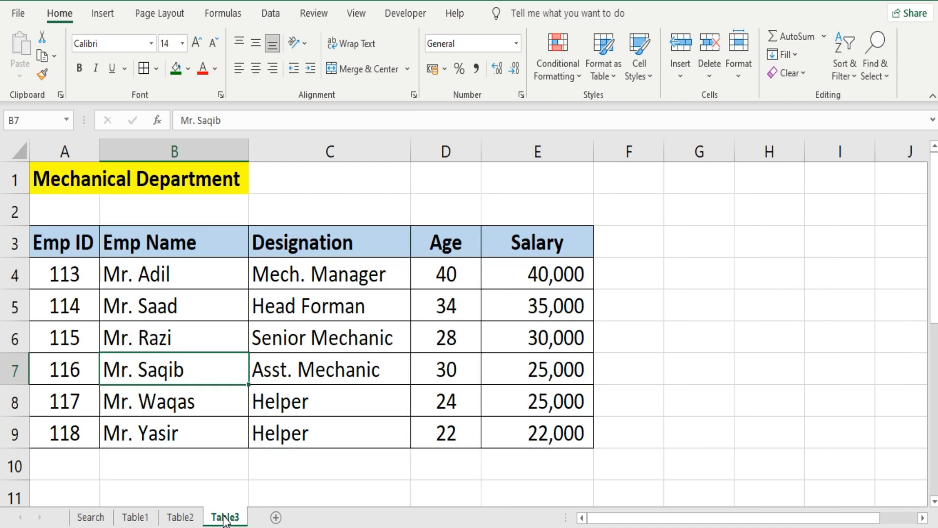
left_click(74, 335)
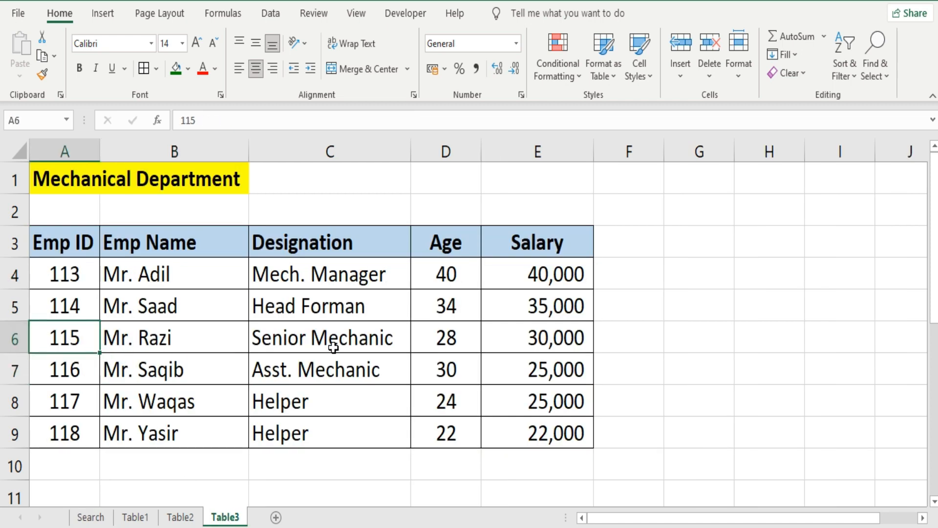
left_click(91, 517)
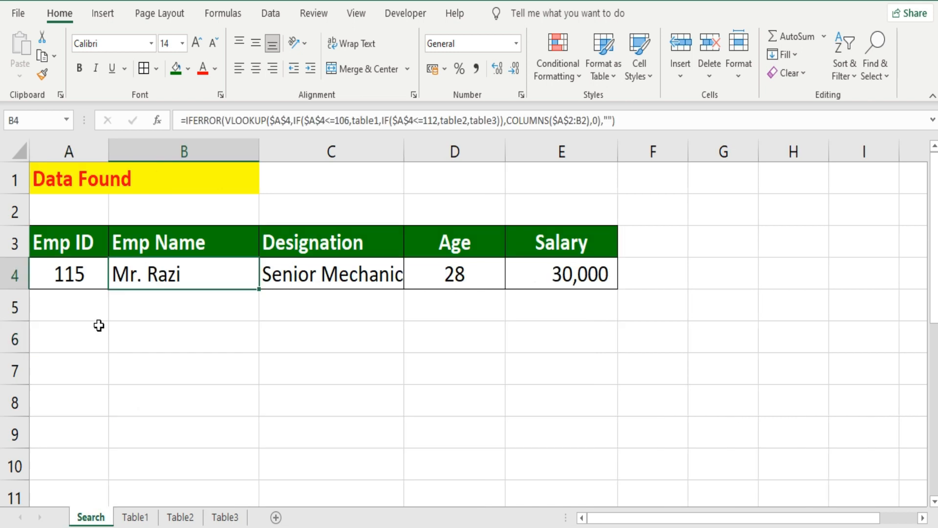
left_click(78, 266)
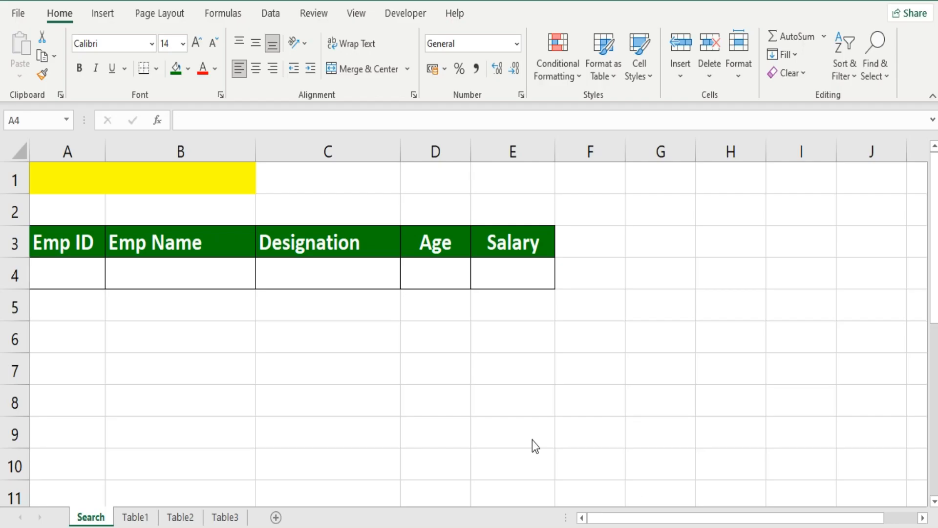
Step: Examine the blank search form in A3:E4, including the empty Emp ID and Emp Name cells in row 4
left_click(146, 342)
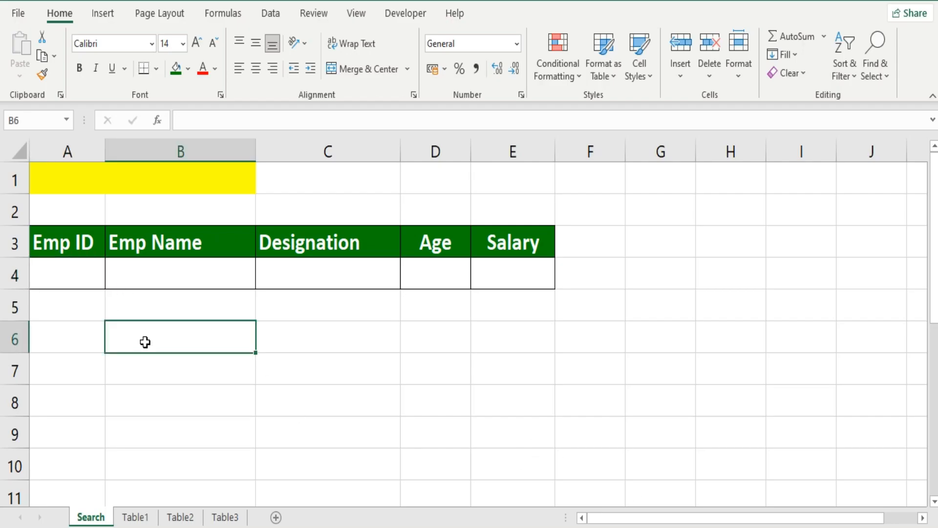
left_click(86, 269)
left_click_drag(88, 242, 509, 272)
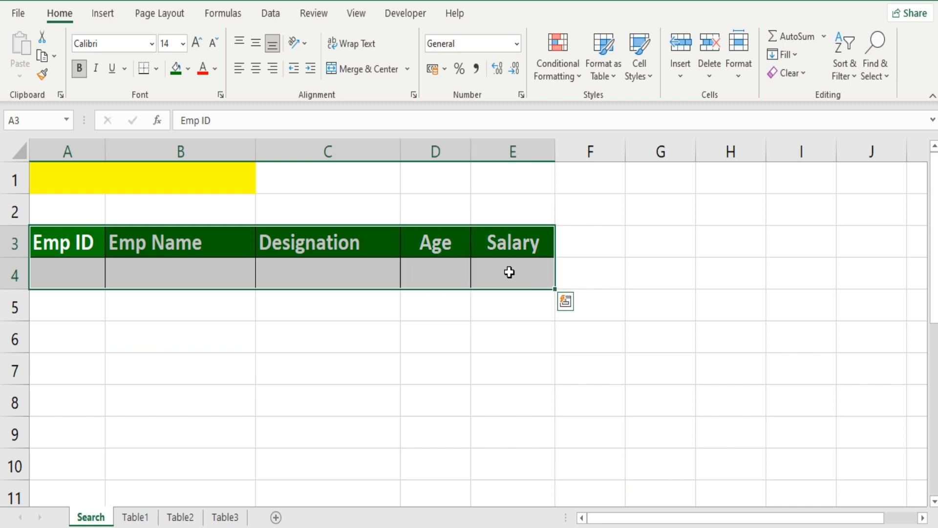
left_click(173, 276)
left_click(76, 272)
left_click(189, 274)
left_click(74, 275)
left_click(148, 273)
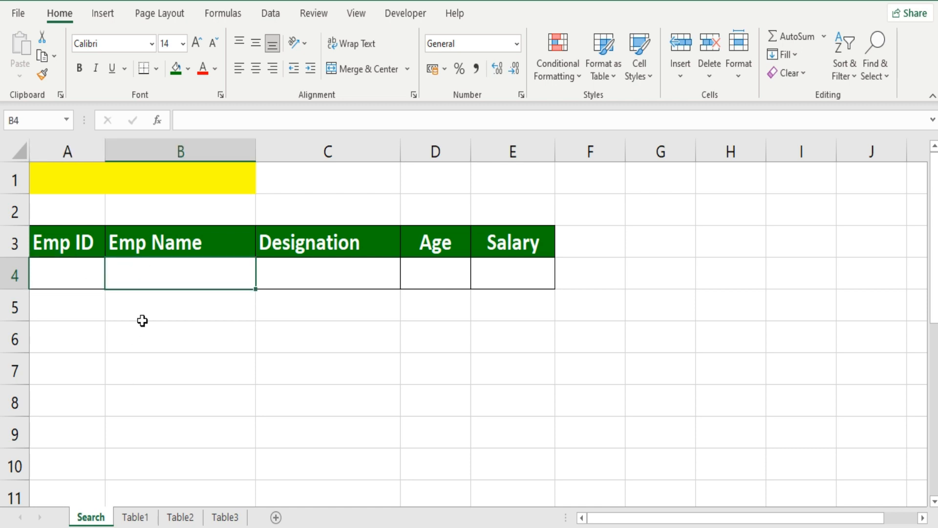
Step: Review the employee tables on the department sheets, finishing on the Accounts Department table in Table1
left_click(138, 519)
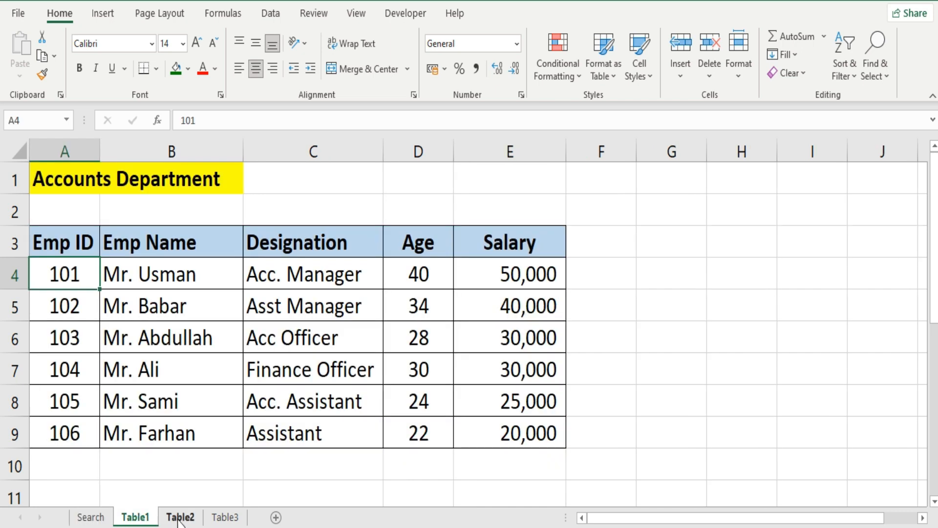
key("ctrl+Page_Down")
key("ctrl+Page_Down")
left_click(140, 389)
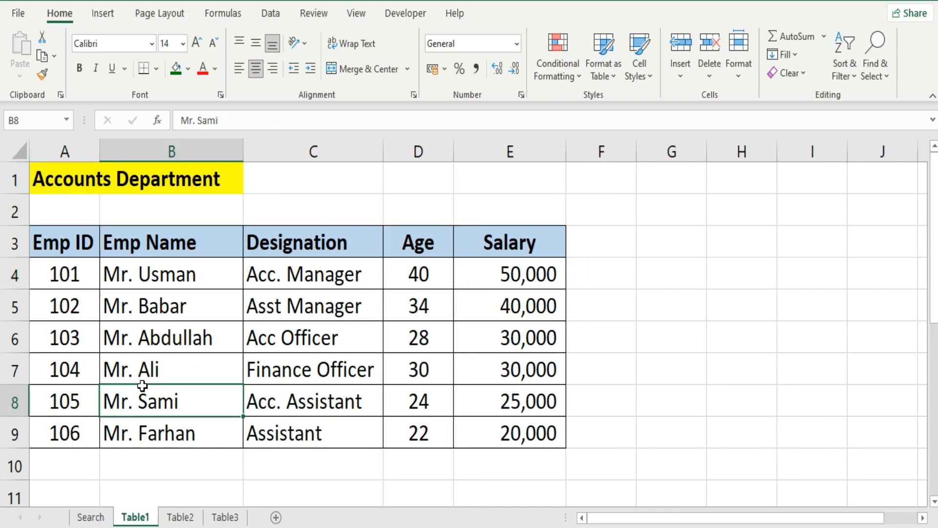
Step: Define the workbook-scoped name table1 for the Accounts Department range A3:E9 on the Table1 sheet
left_click(172, 381)
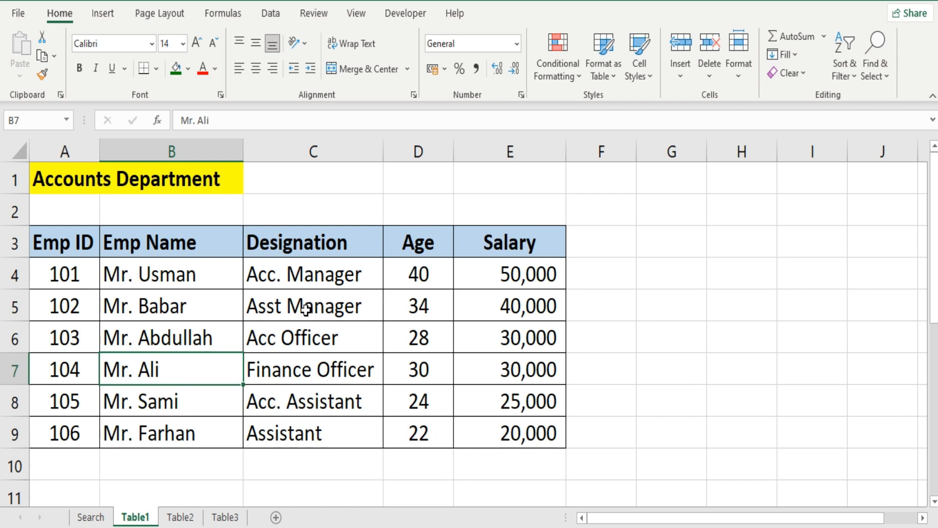
left_click_drag(76, 247, 516, 432)
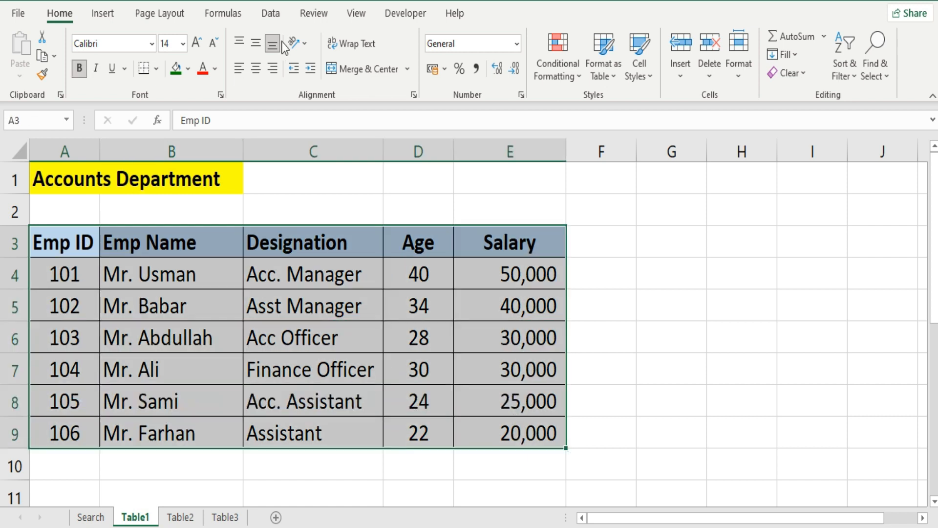
left_click(229, 14)
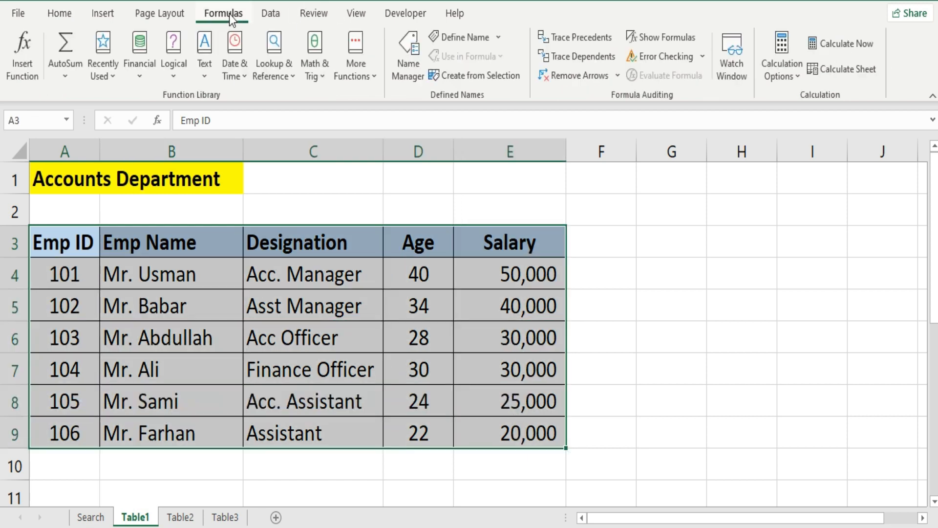
left_click(487, 36)
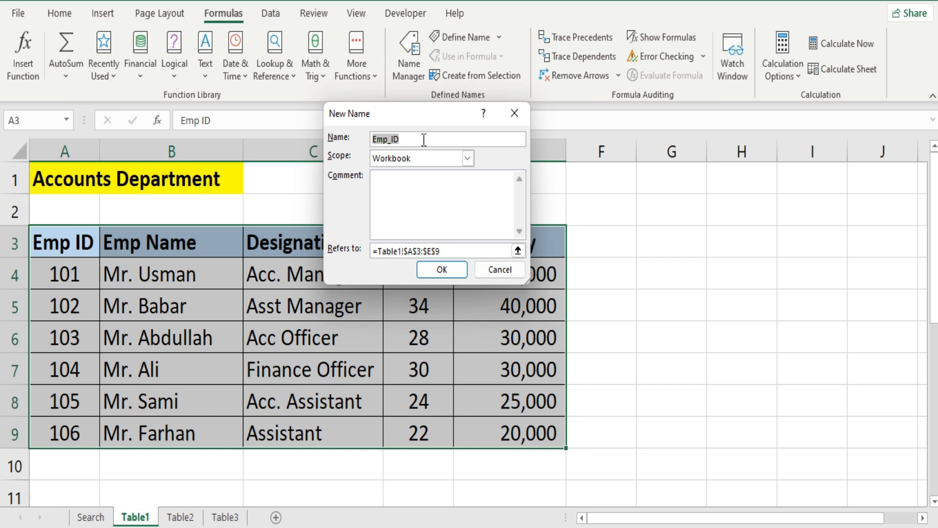
type("table1")
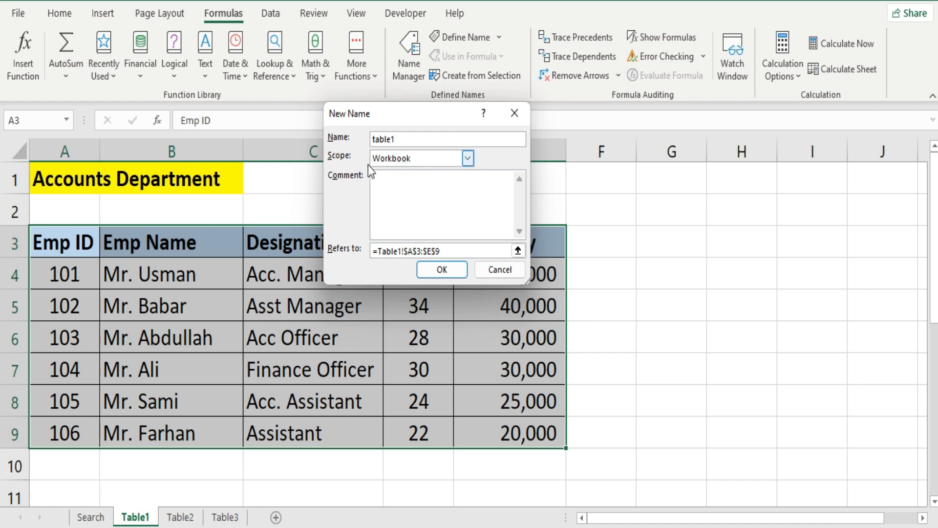
left_click(468, 158)
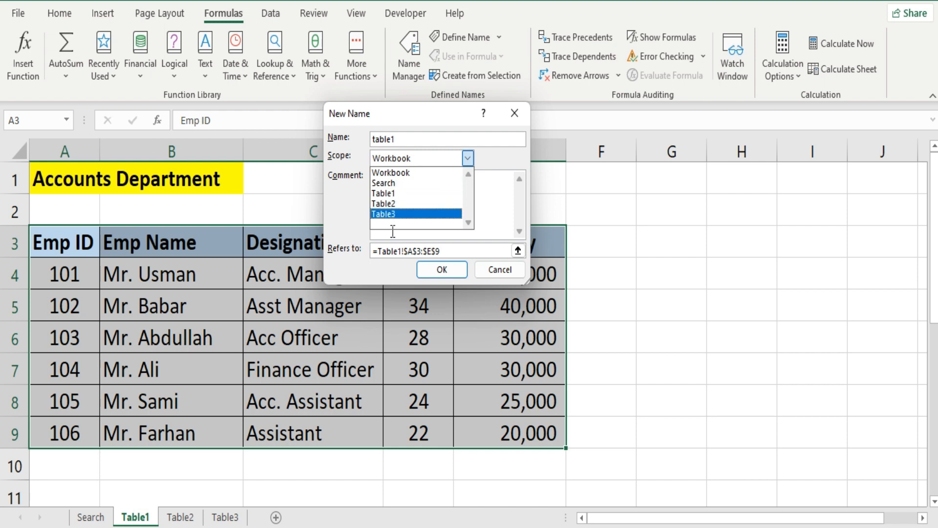
left_click(394, 172)
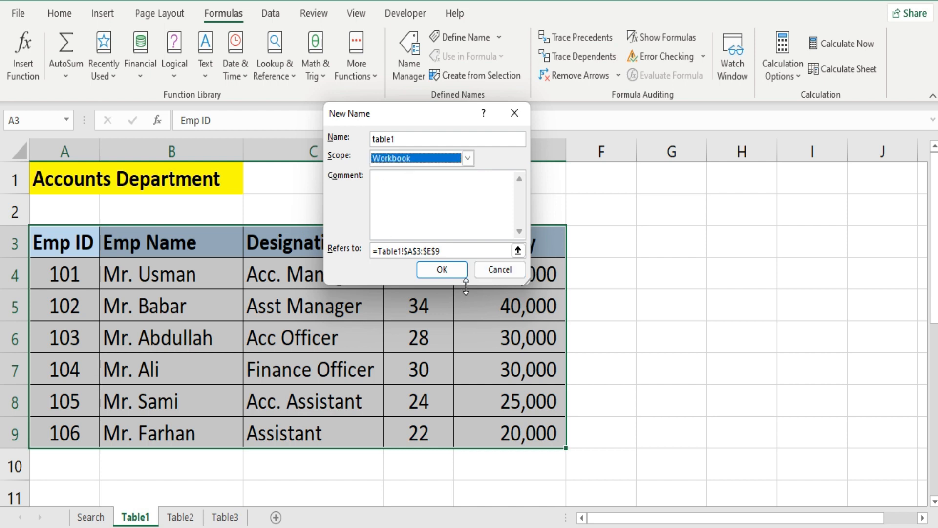
left_click(440, 270)
left_click(201, 306)
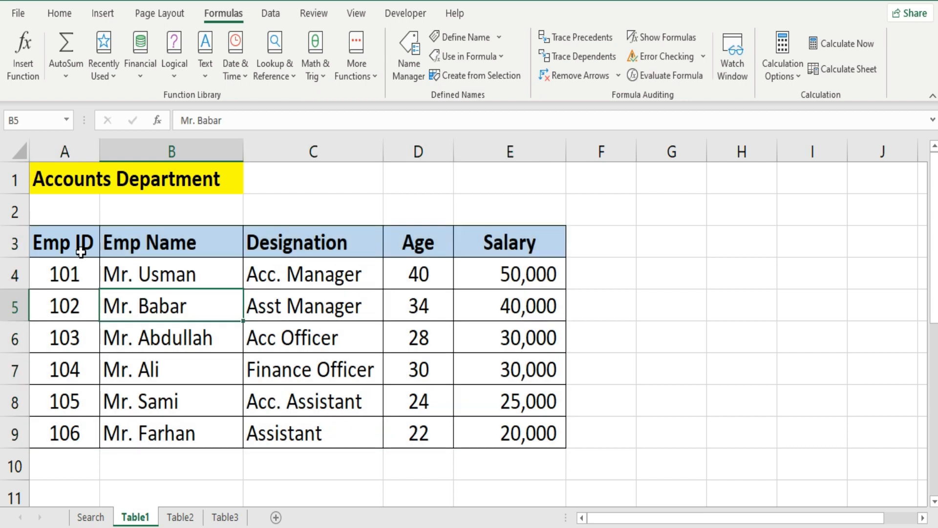
left_click(81, 253)
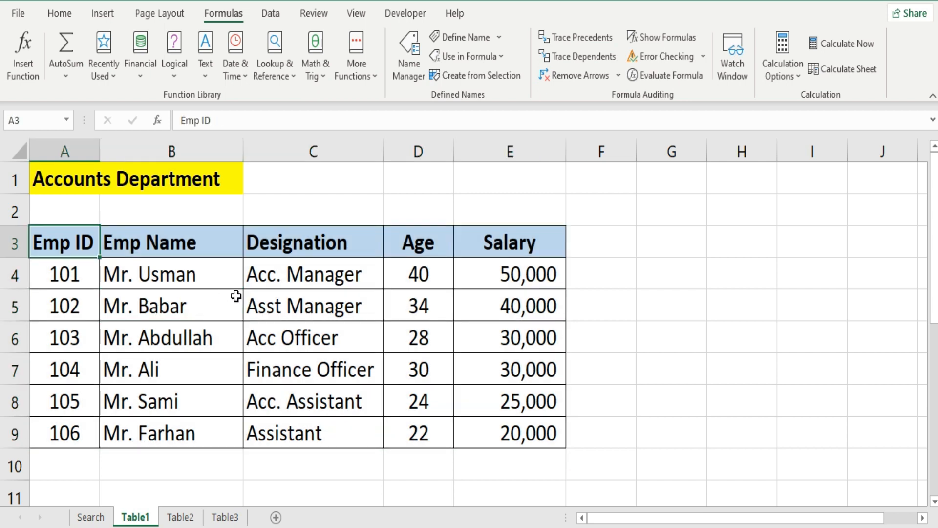
Step: Define the workbook-scoped name table2 for the Admin Department range A3:E9 on the Table2 sheet
left_click(181, 517)
left_click_drag(63, 240, 514, 434)
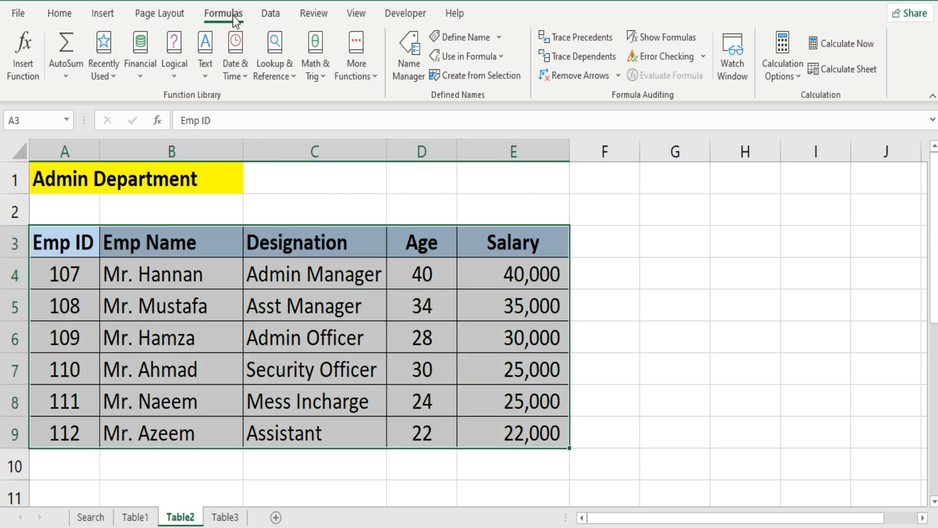
left_click(466, 40)
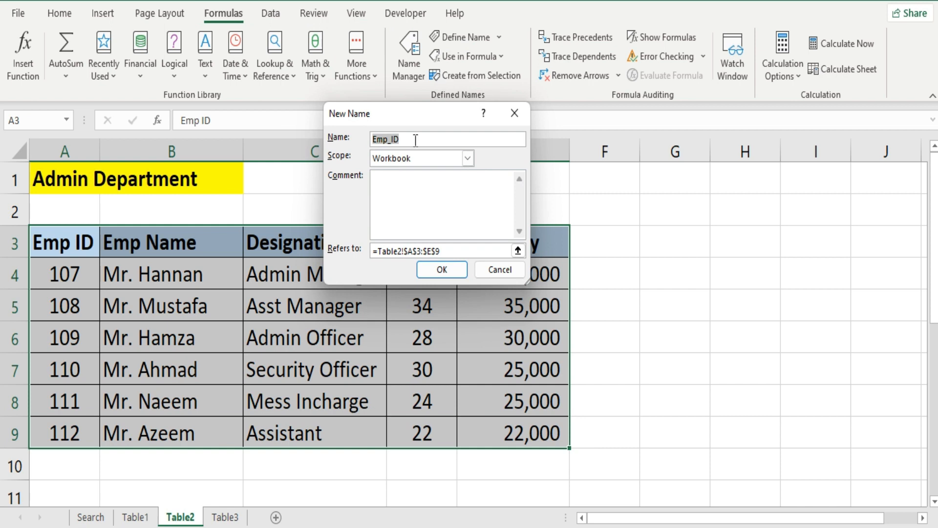
type("table2")
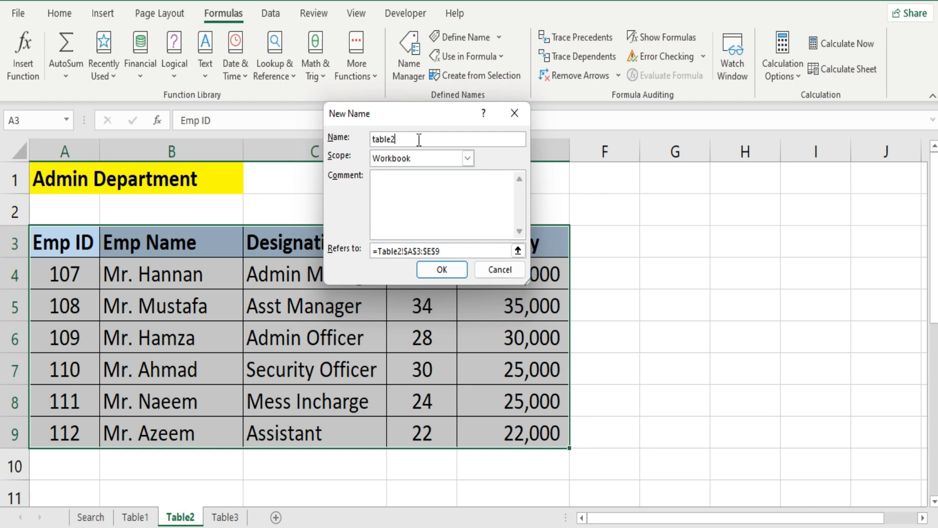
left_click(440, 269)
left_click(310, 306)
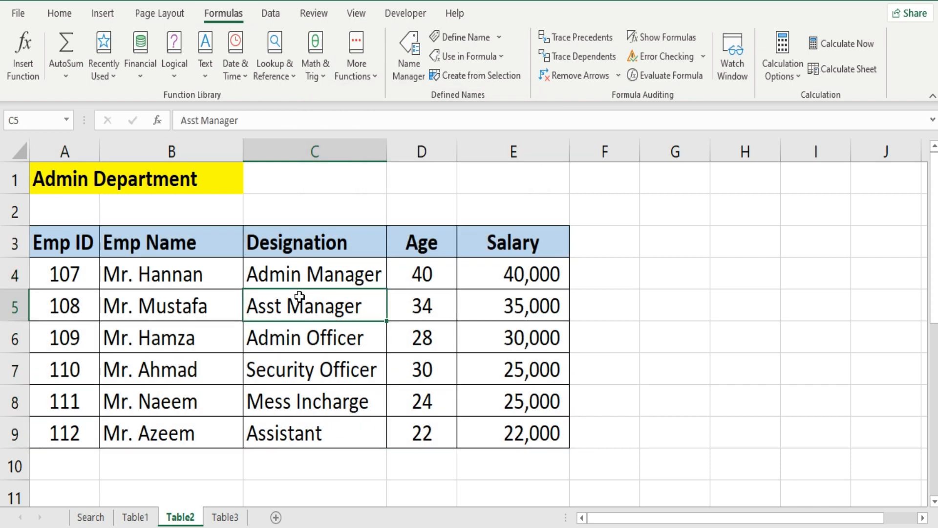
Step: Define the workbook-scoped name table3 for the Mechanical Department range A3:E9 on the Table3 sheet
left_click(224, 522)
left_click_drag(73, 254, 532, 425)
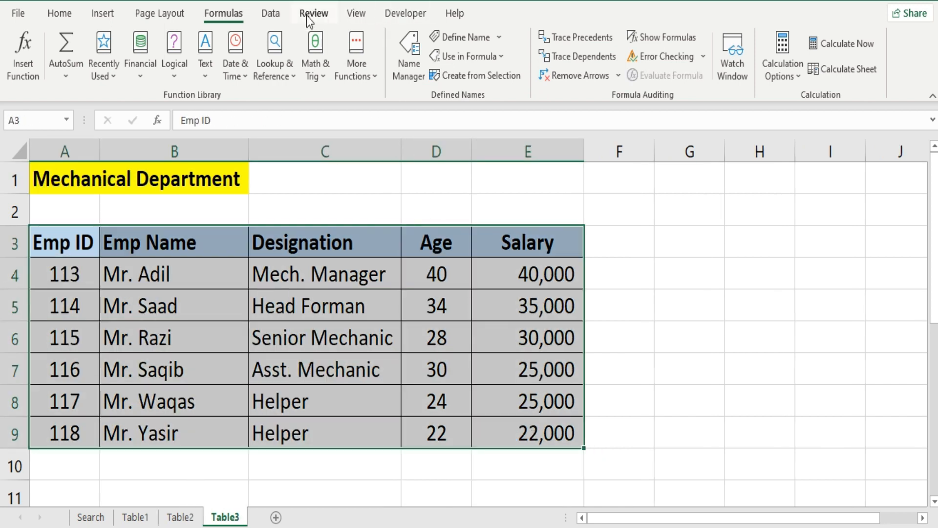
left_click(462, 37)
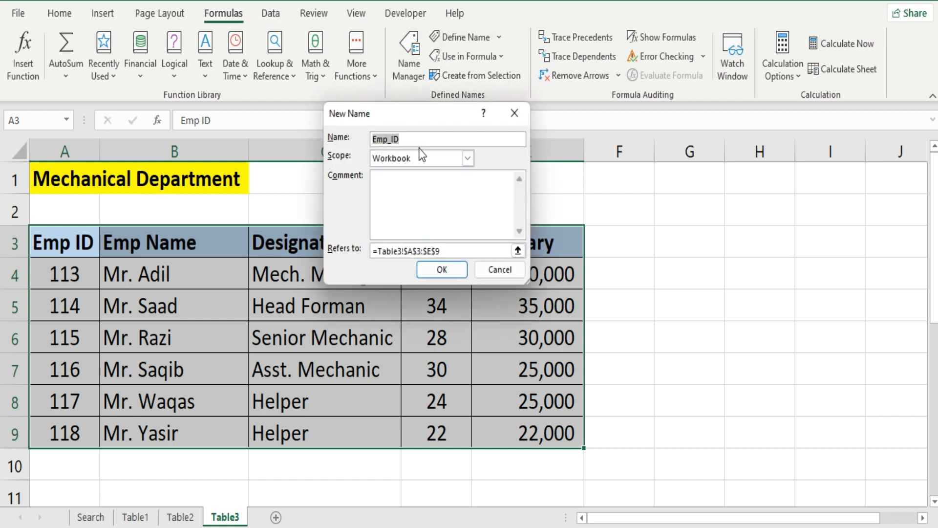
type("table")
left_click(442, 269)
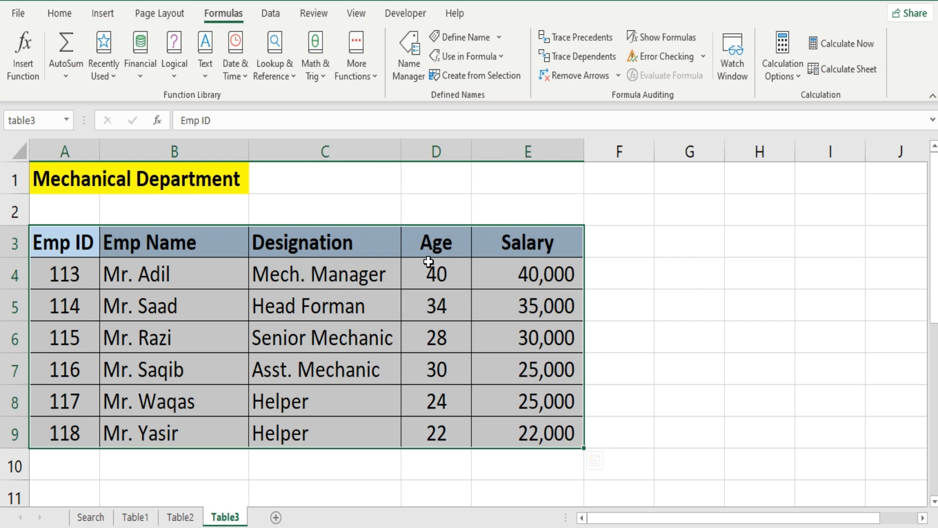
left_click(244, 351)
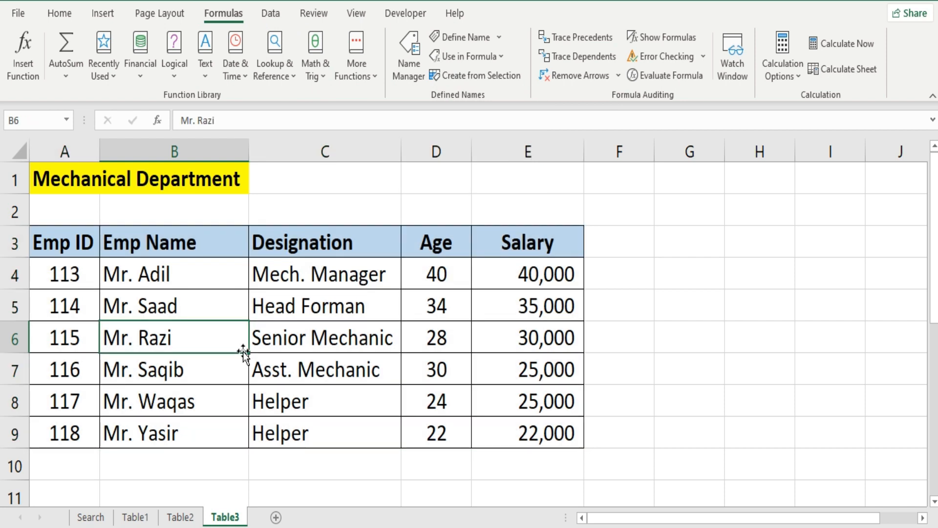
left_click(131, 360)
Step: Begin a VLOOKUP formula in Emp Name cell B4 of the Search sheet, with absolute reference $A$4 as the lookup value
left_click(95, 517)
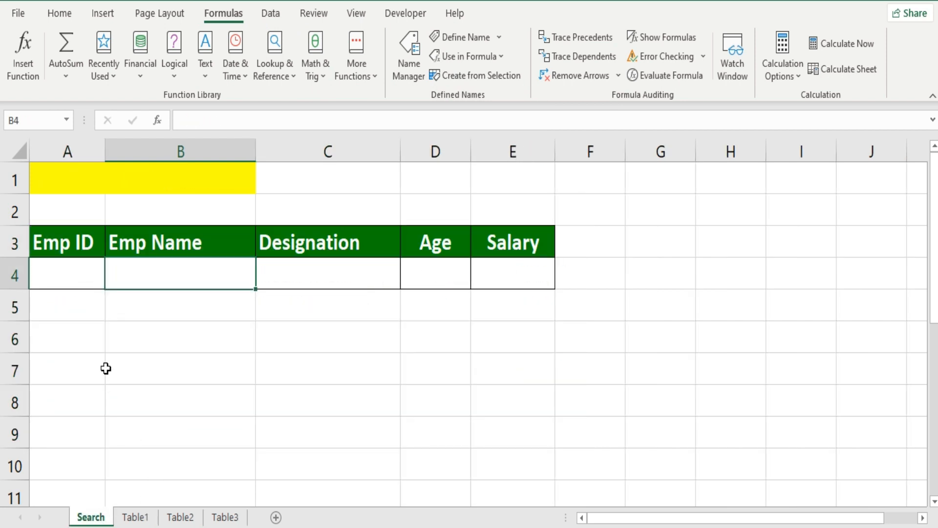
left_click(78, 275)
left_click(168, 280)
left_click(161, 334)
left_click(87, 274)
left_click(118, 273)
type("=")
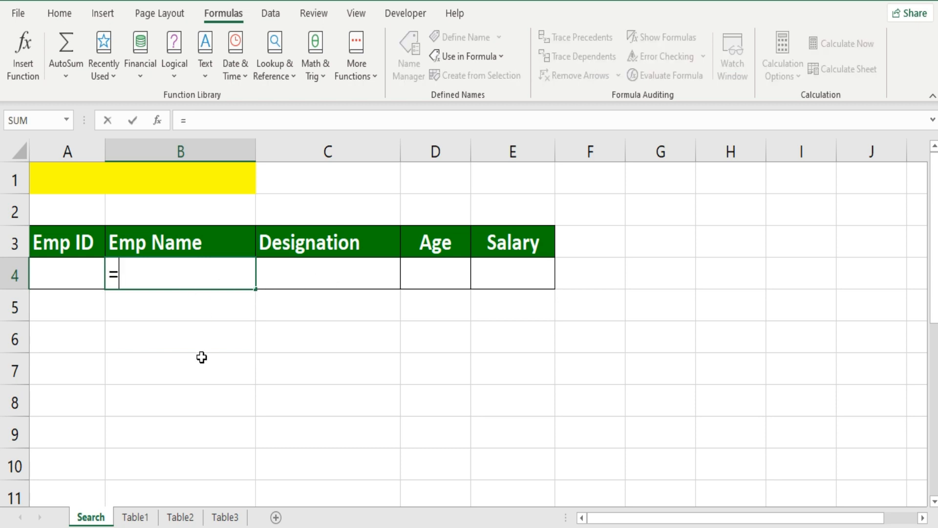
type("vlookup")
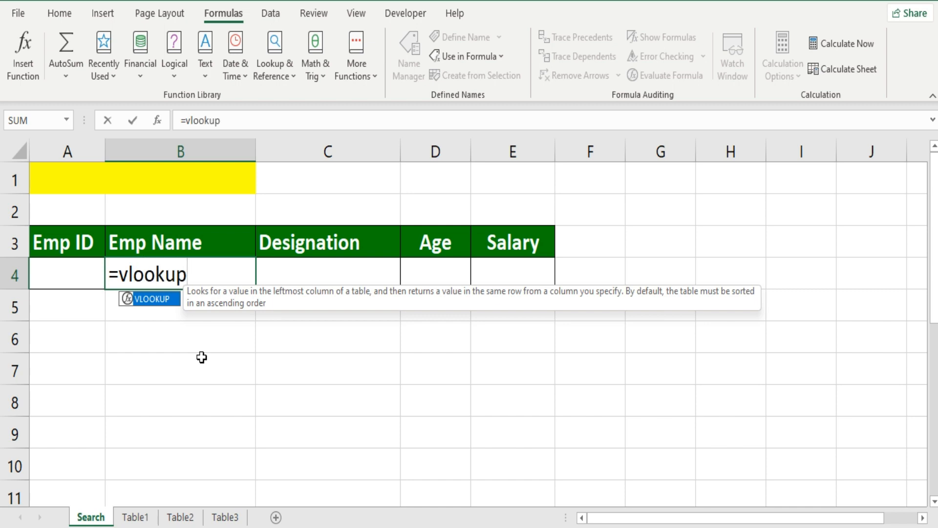
type("(")
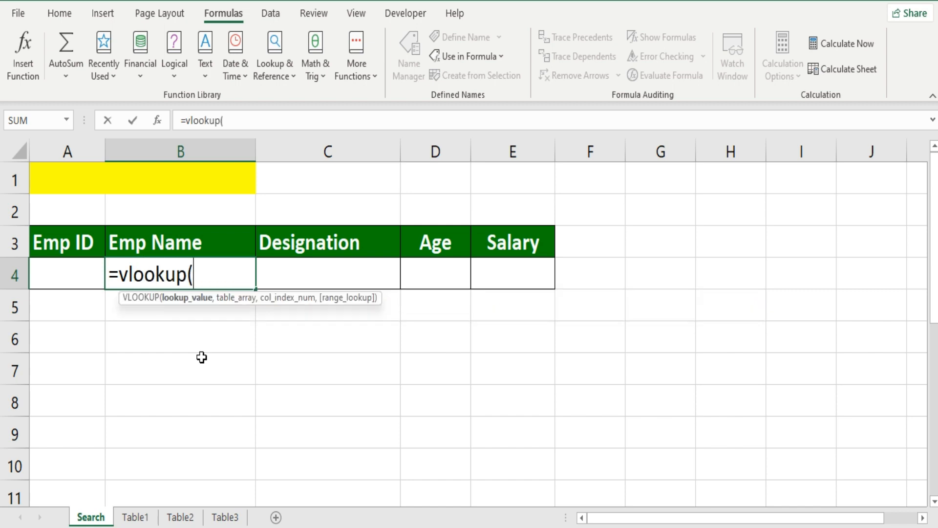
left_click(73, 282)
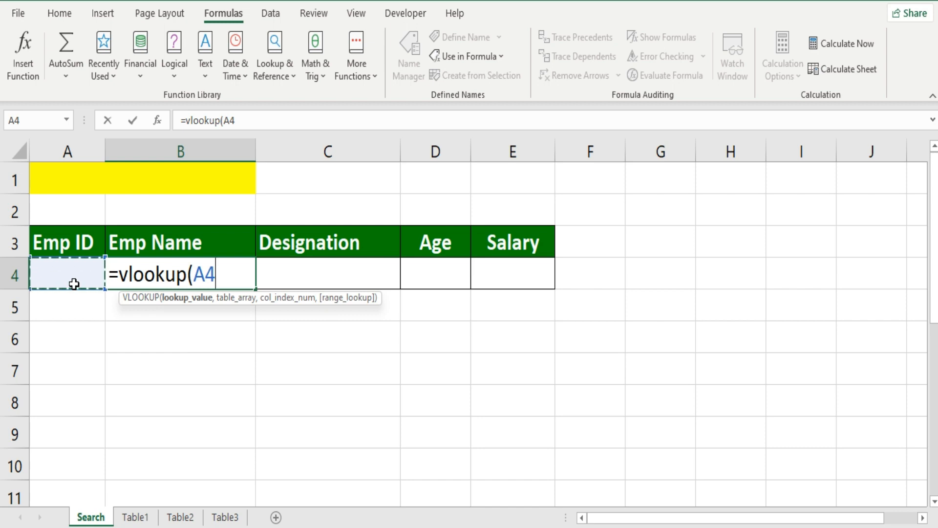
key("F4")
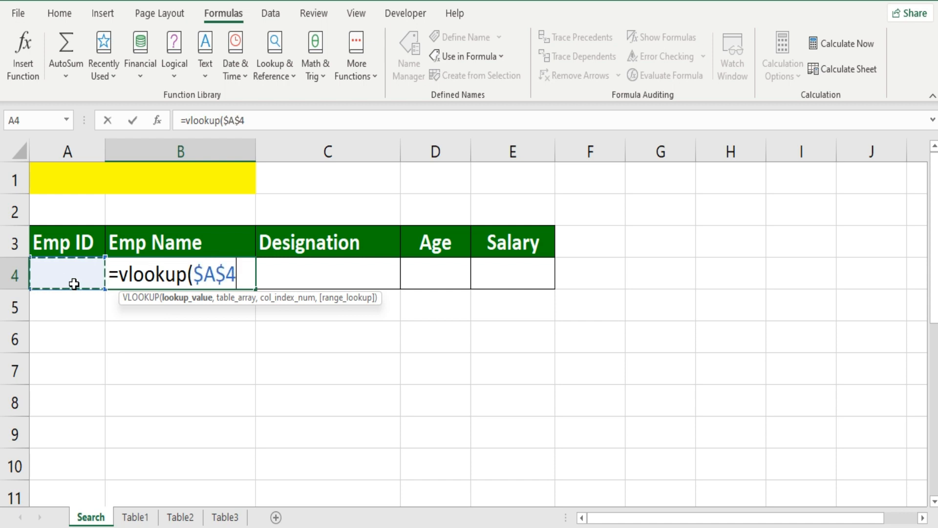
type(",")
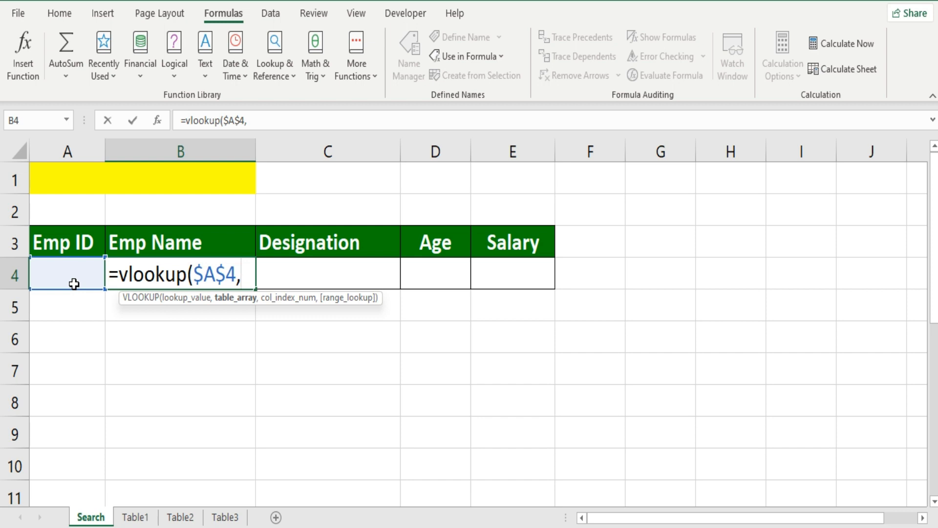
Step: Add an IF function as the VLOOKUP table array, testing $A$4<=106 and returning table1 when true
type("if(")
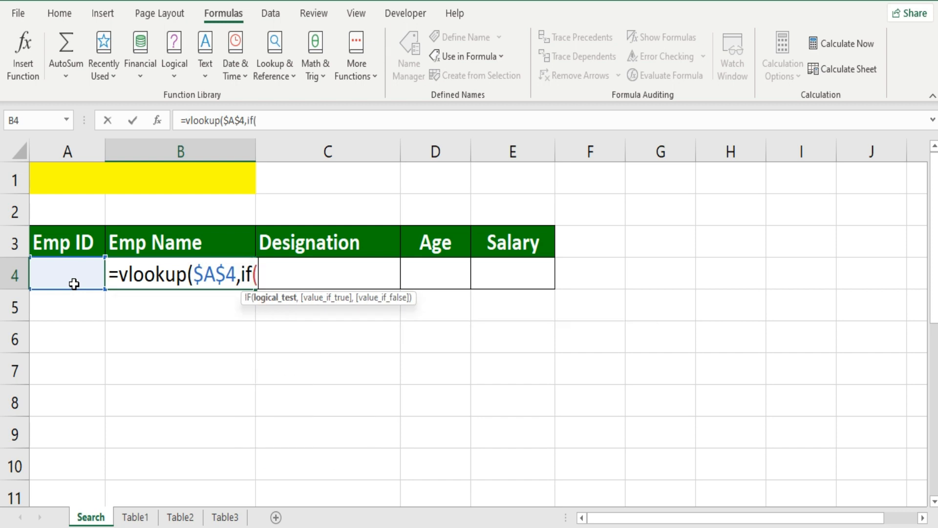
left_click(74, 274)
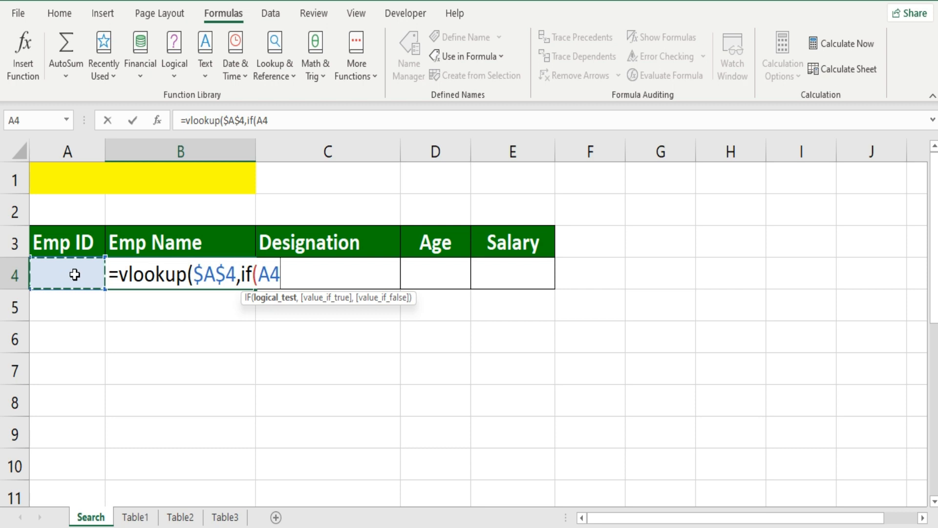
key("F4")
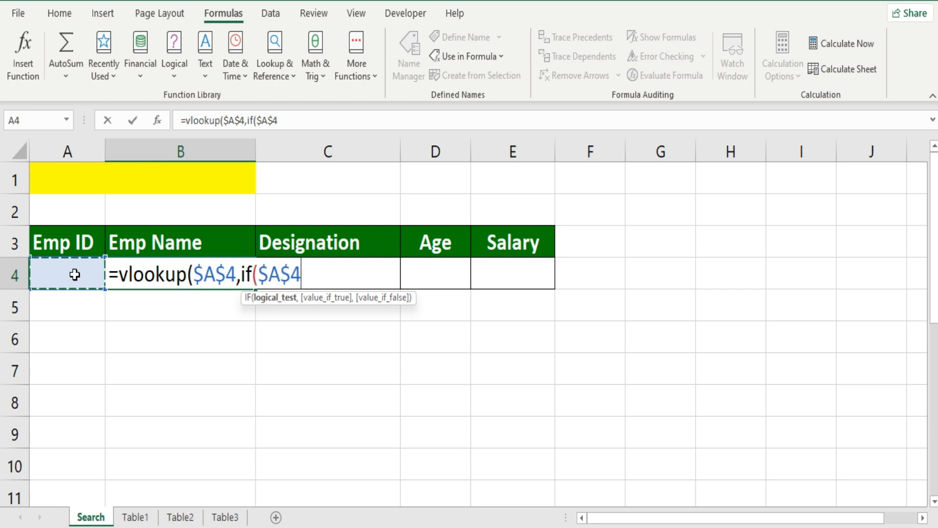
type("<=106")
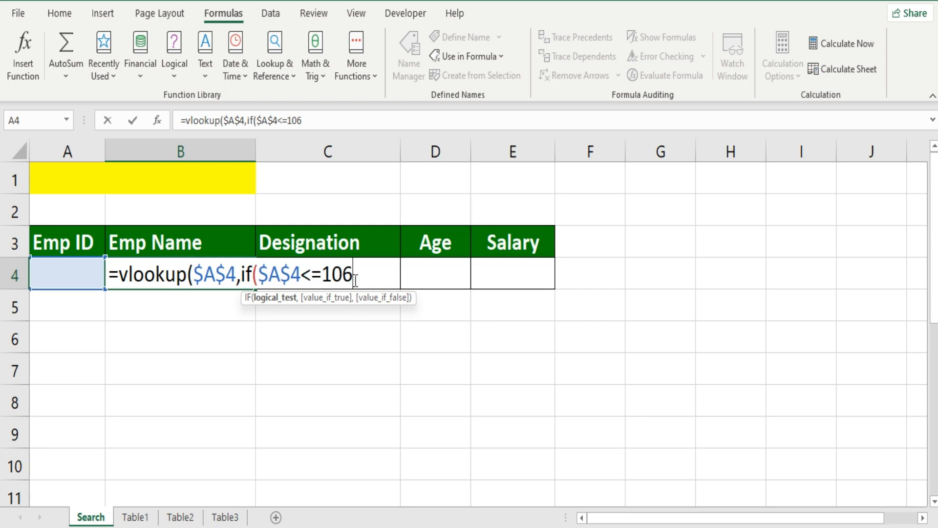
type(",")
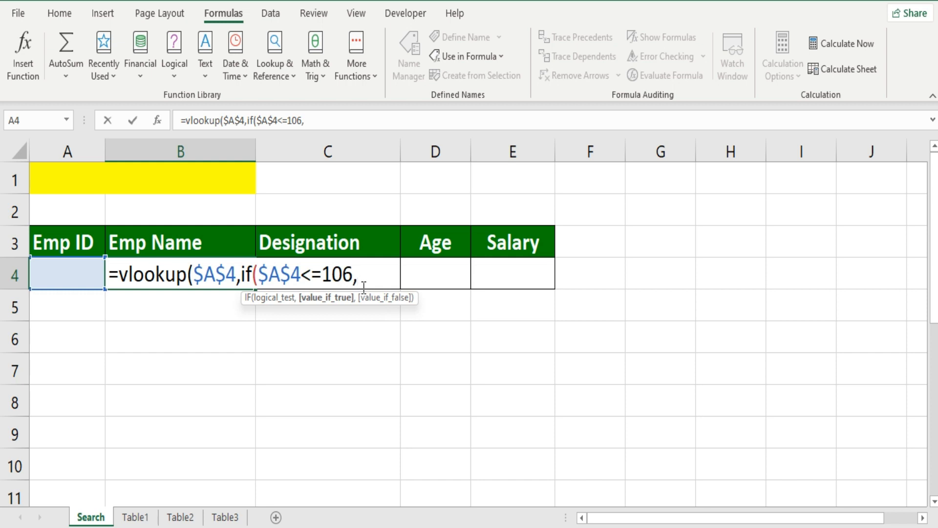
type(" tab")
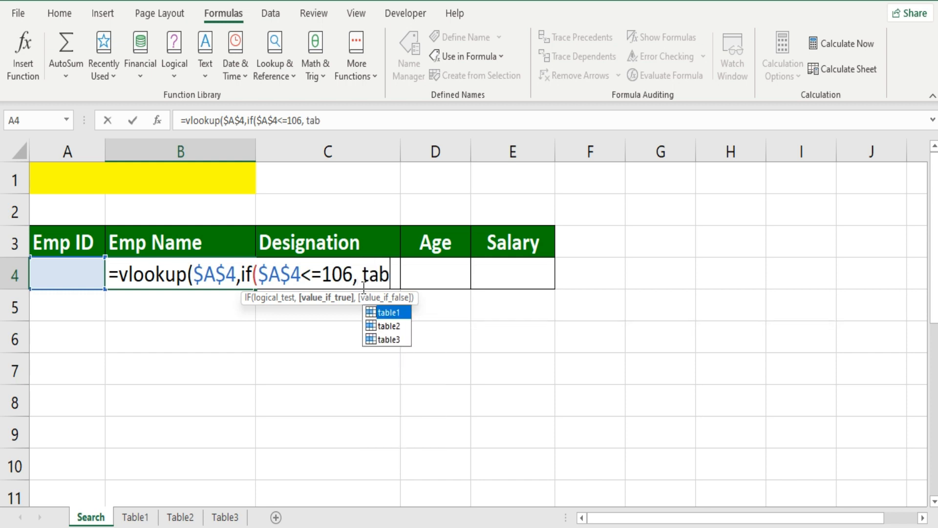
type("le1")
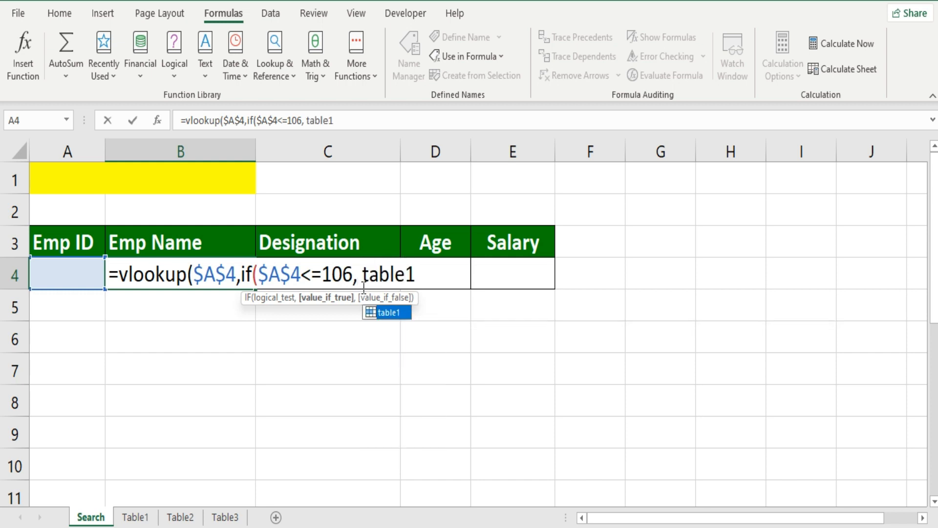
Step: Nest a second IF as the value if false, testing $A$4<=112 and returning table2 when true or table3 when false
type(", if")
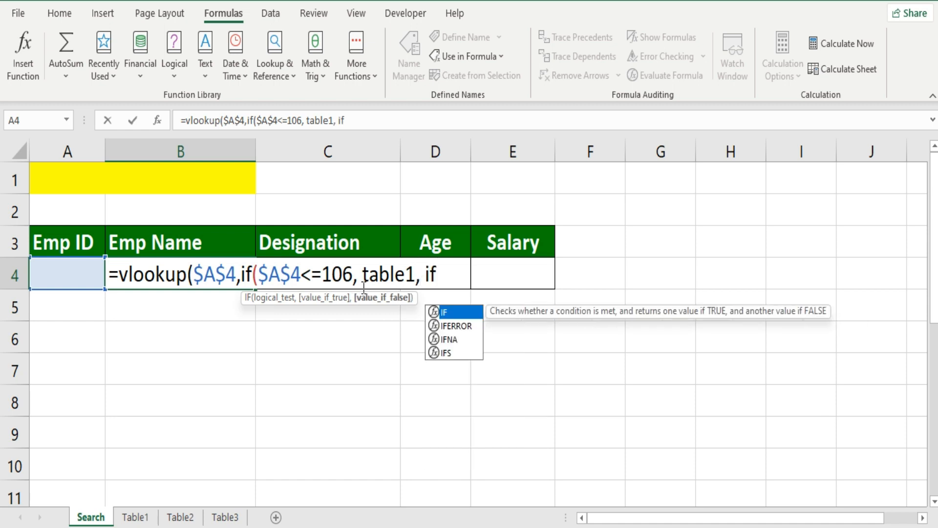
type("(")
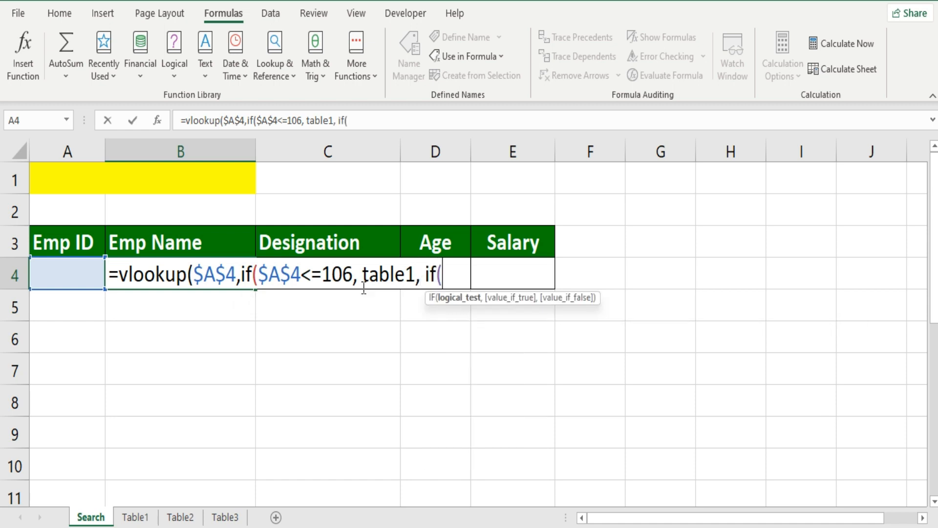
left_click(64, 275)
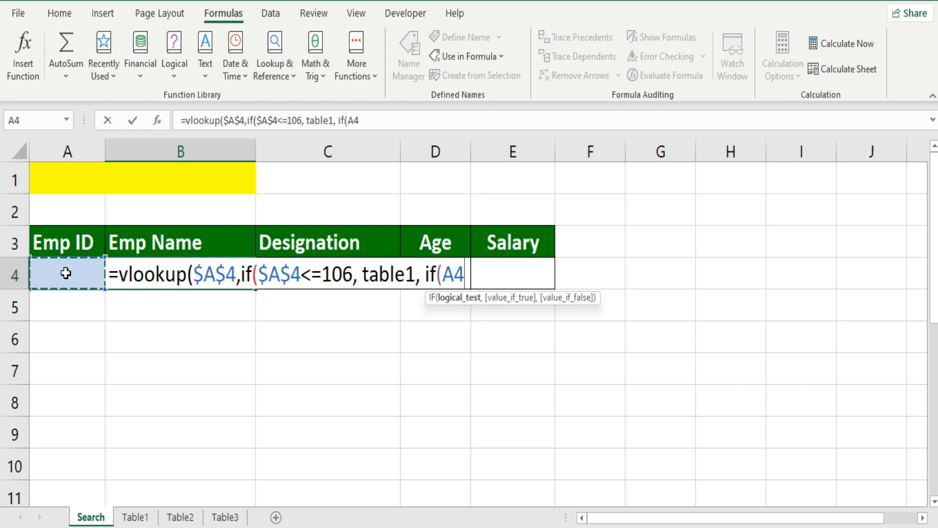
key("F4")
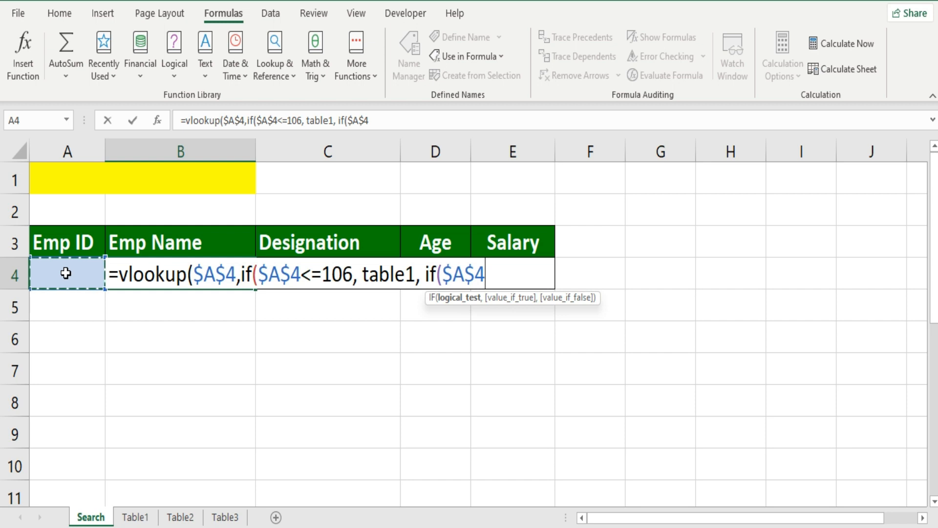
type("<=")
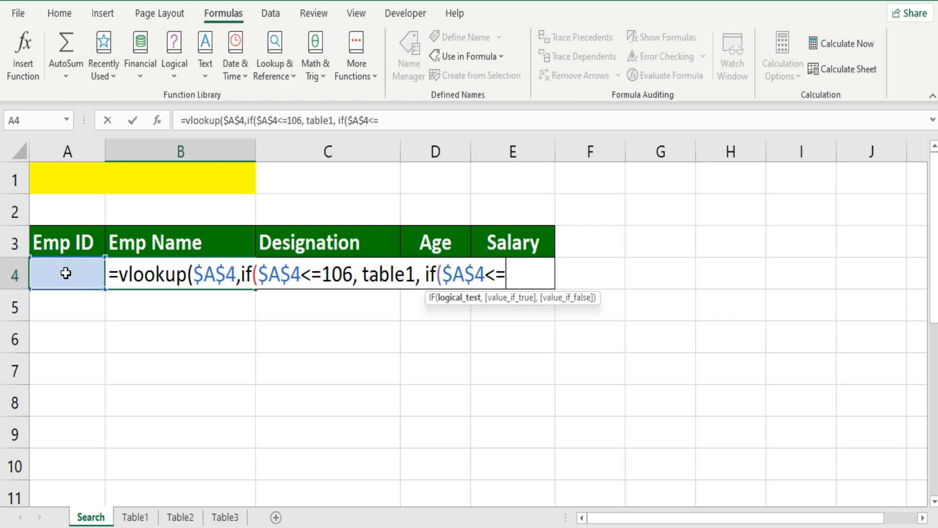
type("112")
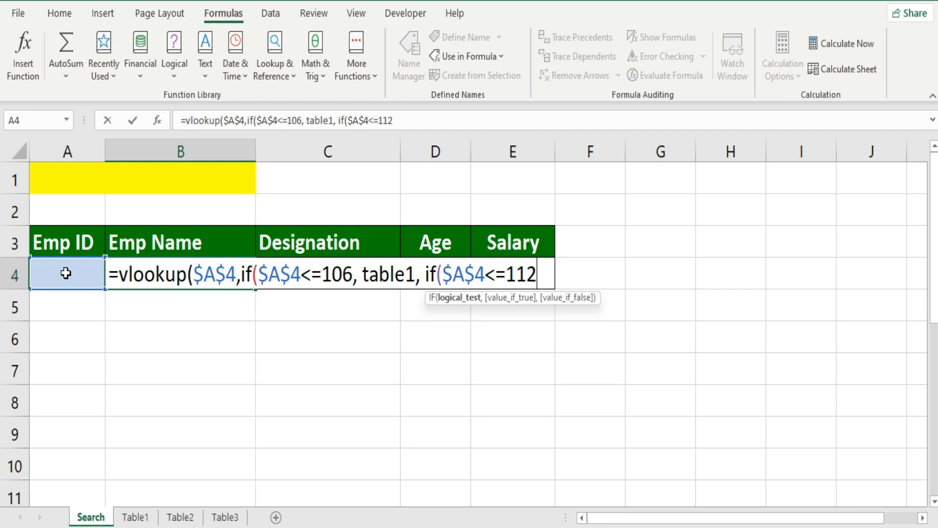
type(", tab")
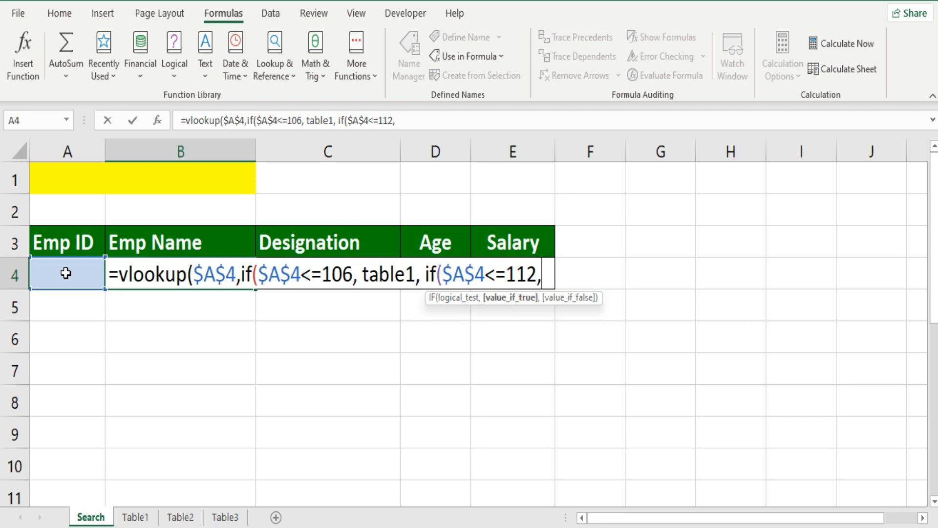
type("le2")
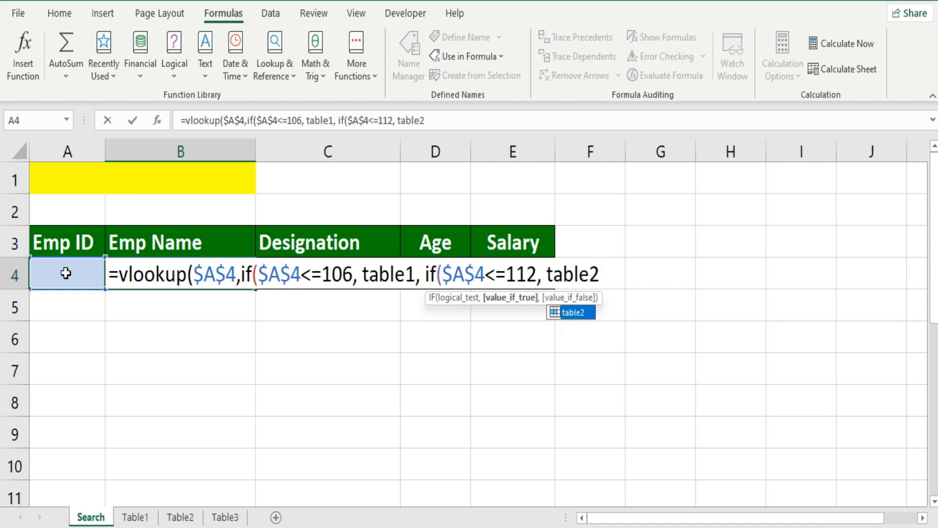
type(",")
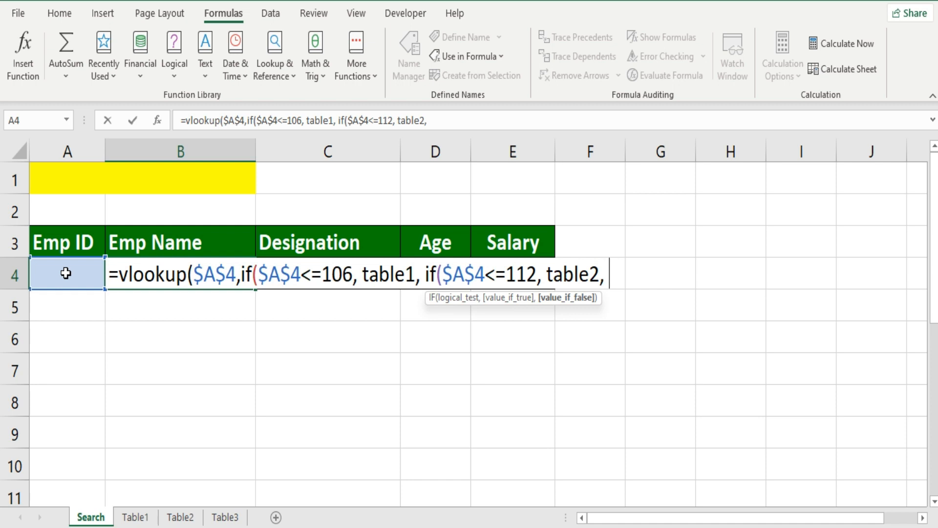
type("table")
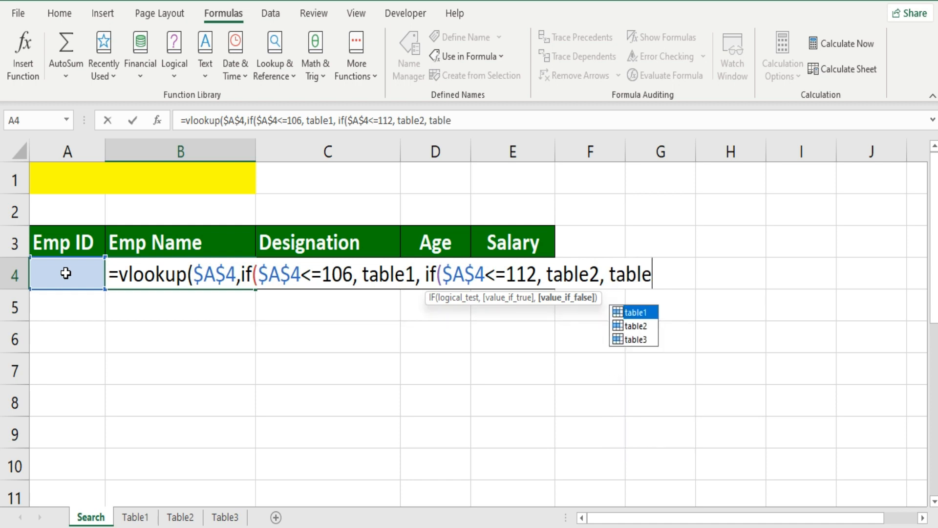
type("3")
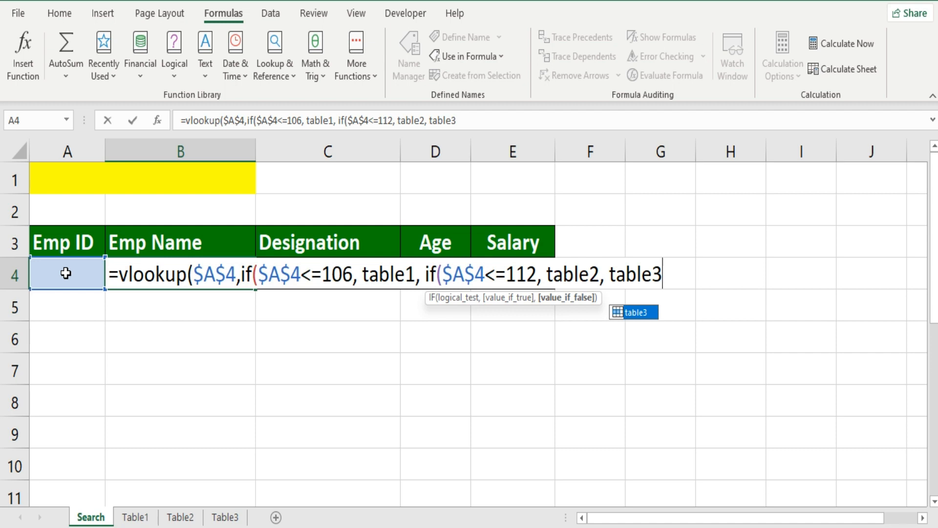
type(")")
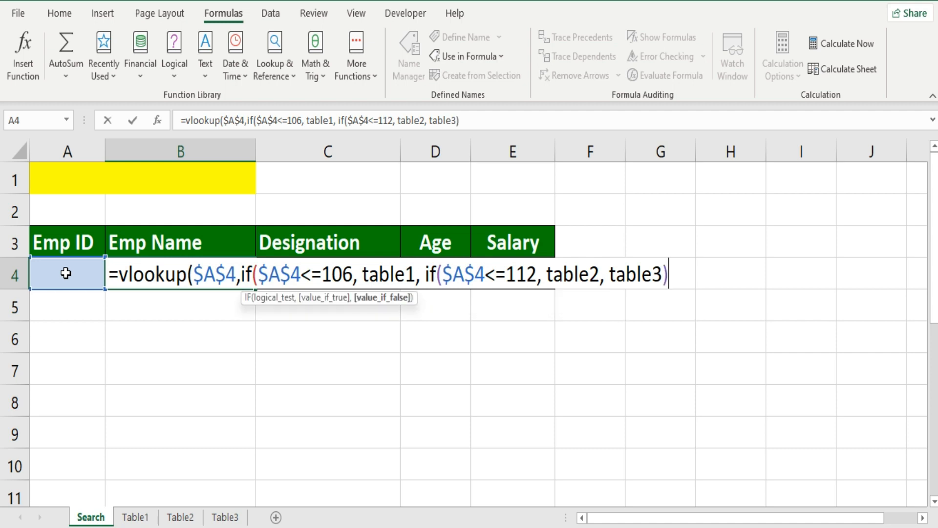
Step: Complete the VLOOKUP in B4 with column index 2 and range lookup 0, closing both nested IF functions before the column index
type(",")
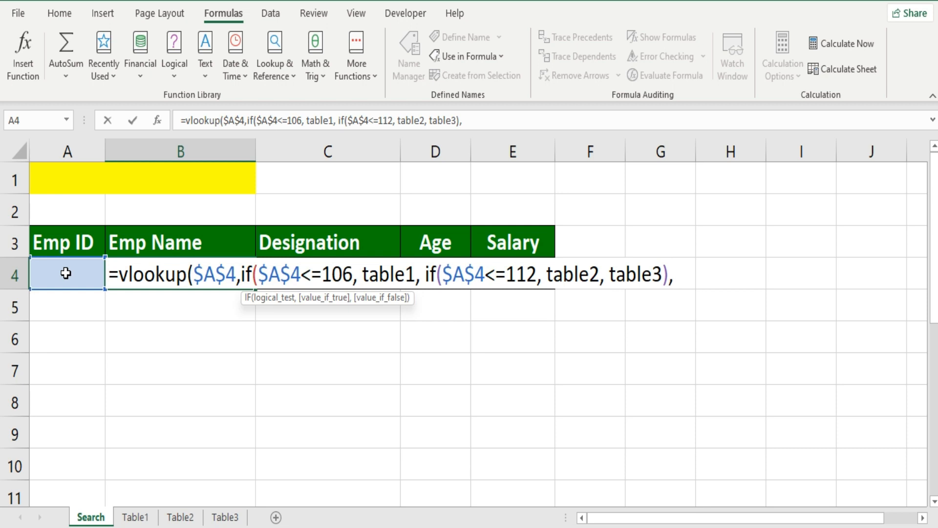
type("2,0)")
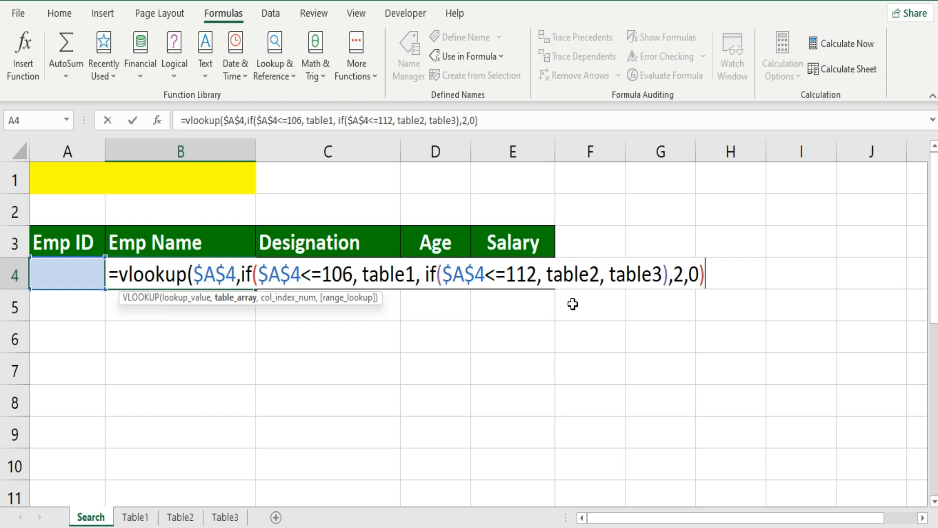
key("Return")
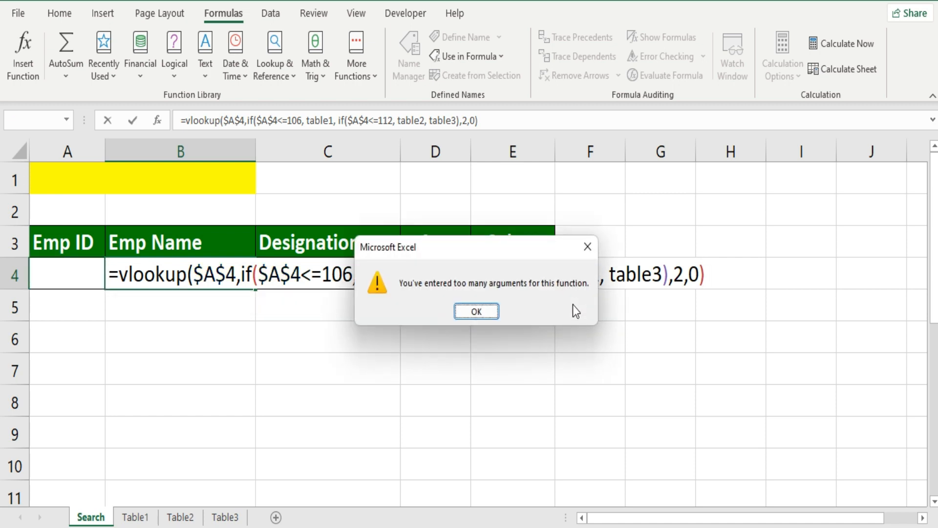
key("Return")
key("Left")
key("Left")
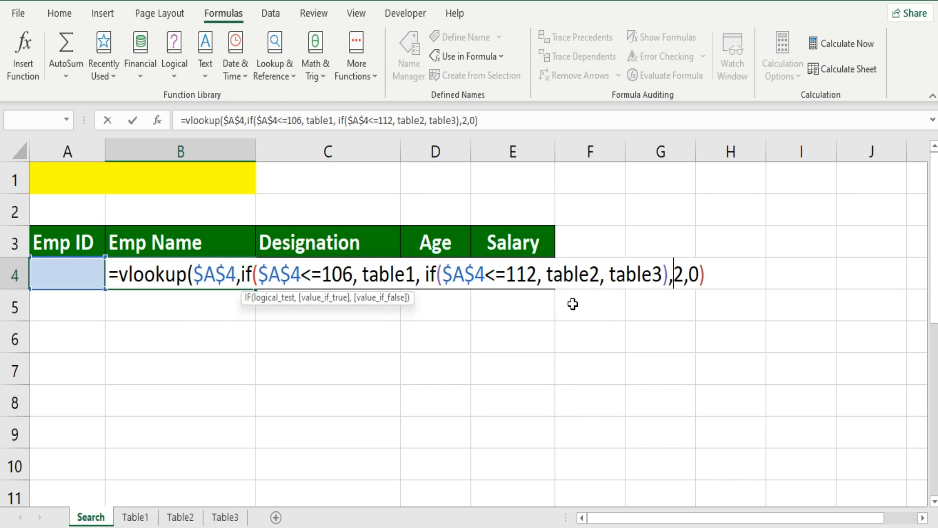
type(")")
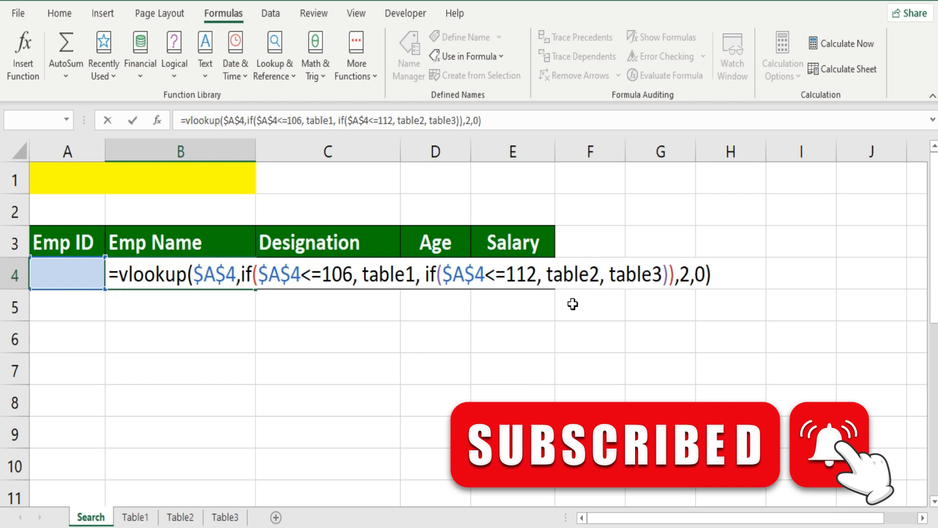
key("Return")
key("Up")
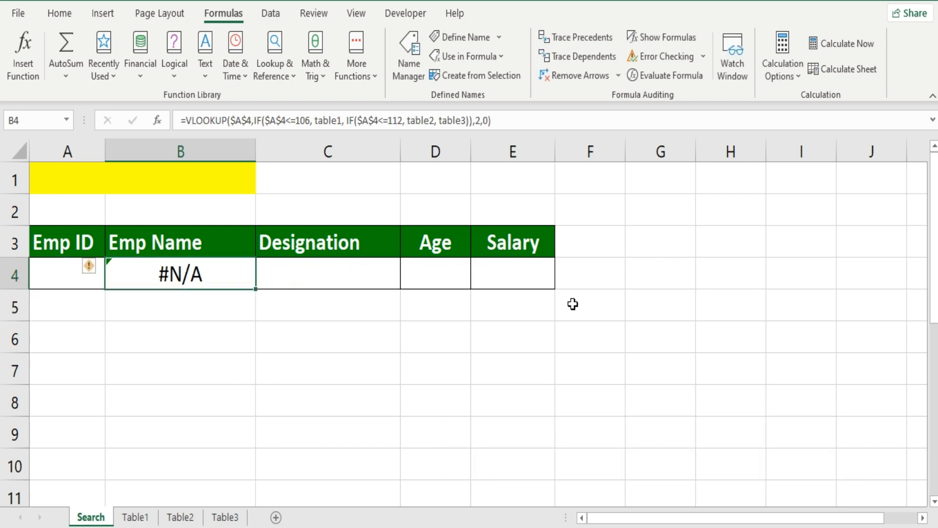
Step: Enter 101 as the Emp ID in cell A4 and select the Emp Name result in B4
left_click(69, 270)
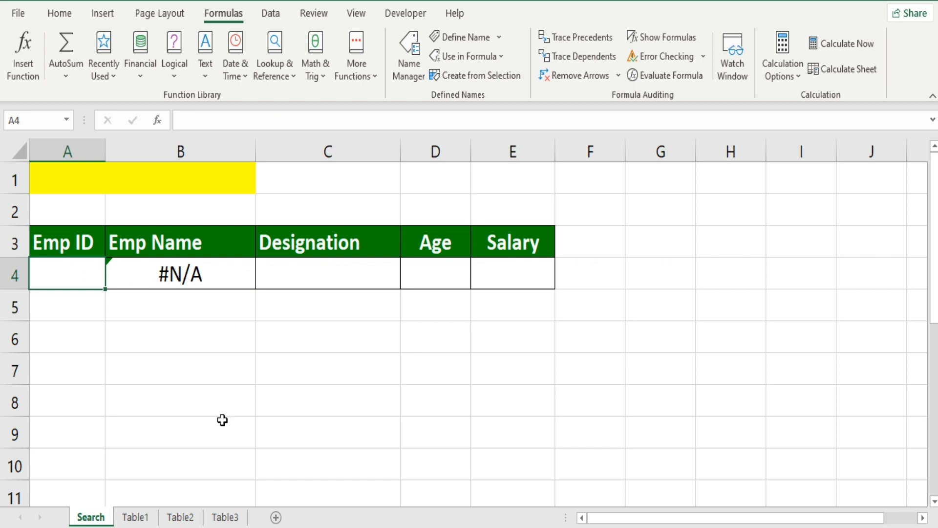
type("101")
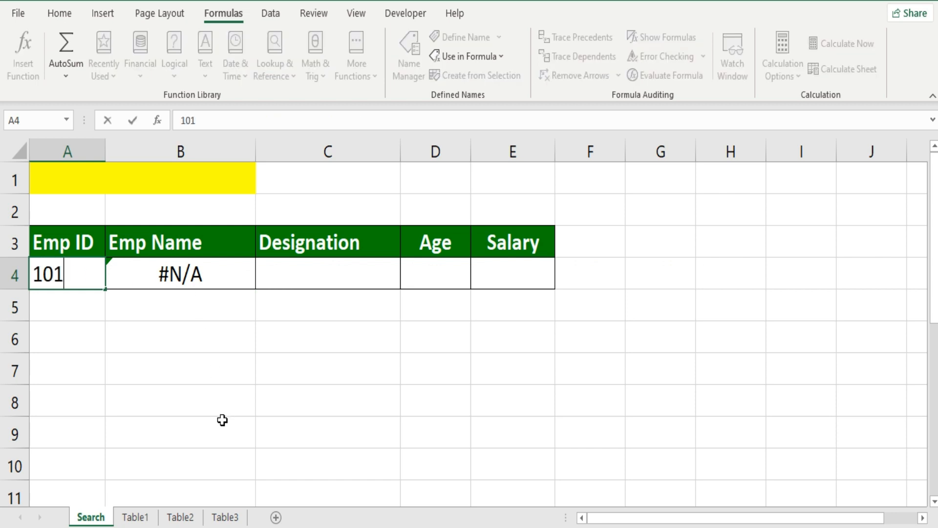
key("Return")
left_click(184, 269)
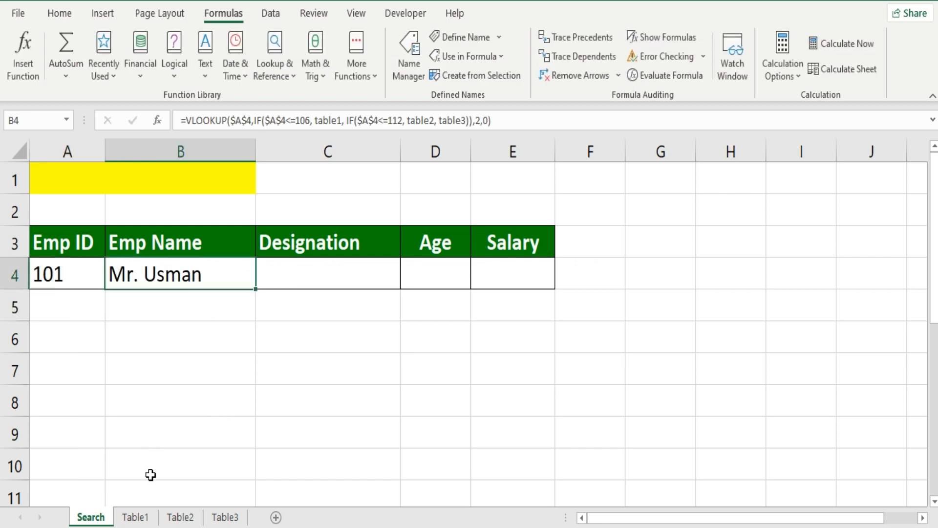
Step: Check the returned employee name against Emp ID 101's record on the Table1 sheet, and return to the Search sheet
left_click(134, 516)
left_click(147, 271)
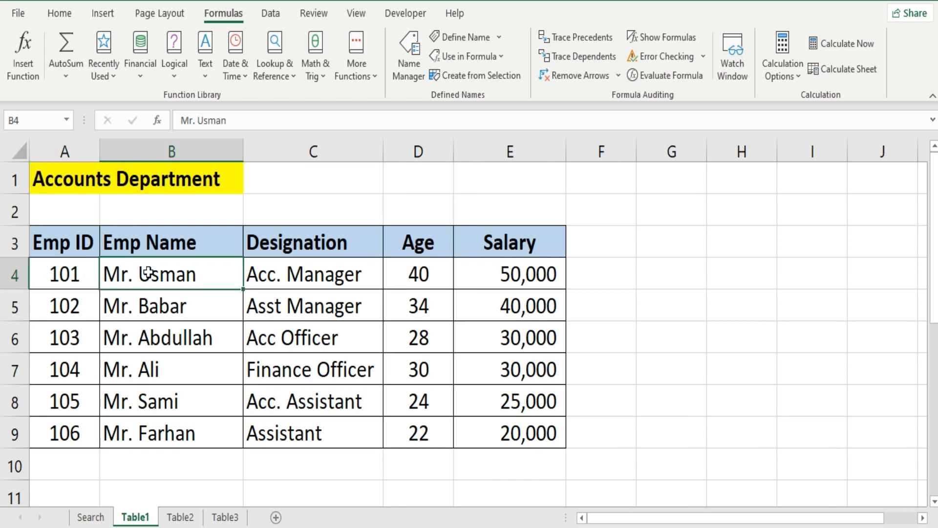
left_click(101, 519)
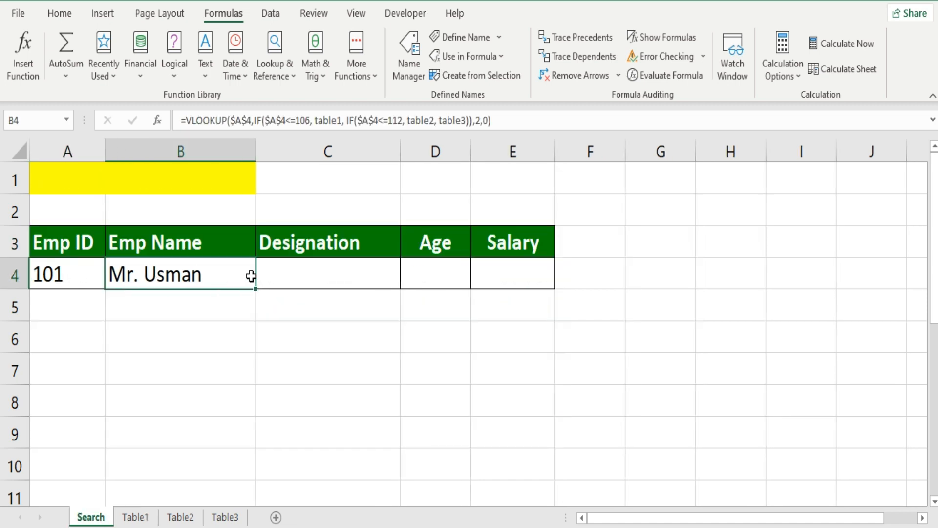
Step: Try filling the Emp Name formula from B4 across to E4, inspect the Designation cell's formula, and undo the fill
left_click_drag(268, 291, 523, 285)
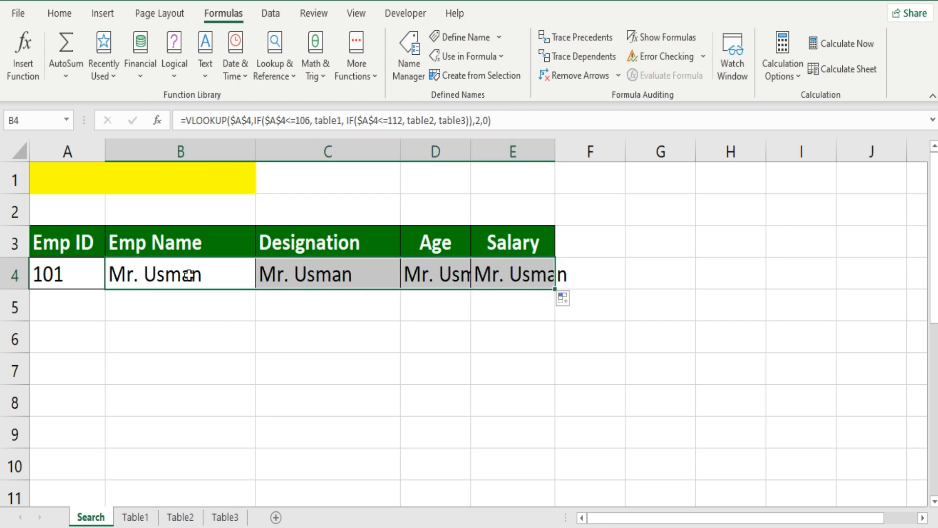
left_click(283, 278)
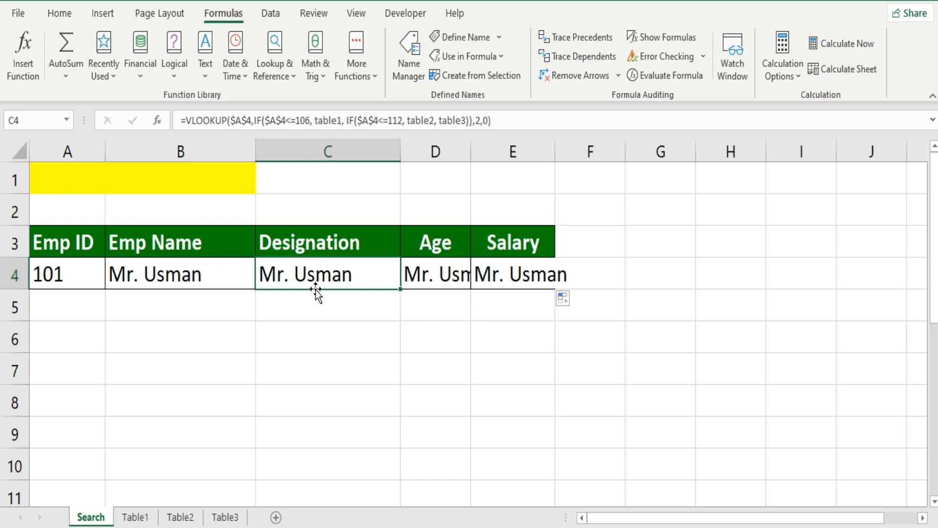
key("ctrl+z")
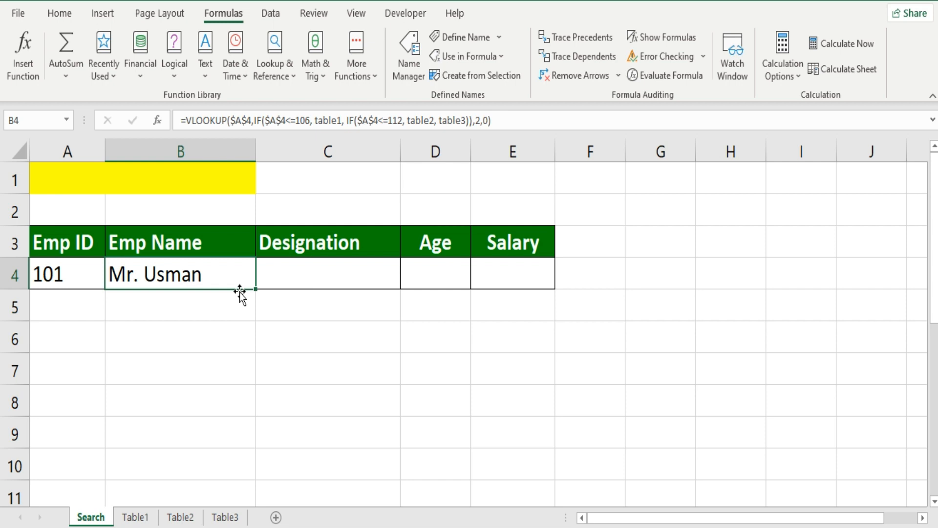
Step: Replace the fixed column index in B4's VLOOKUP formula with COLUMNS(A2:B2)
double_click(220, 272)
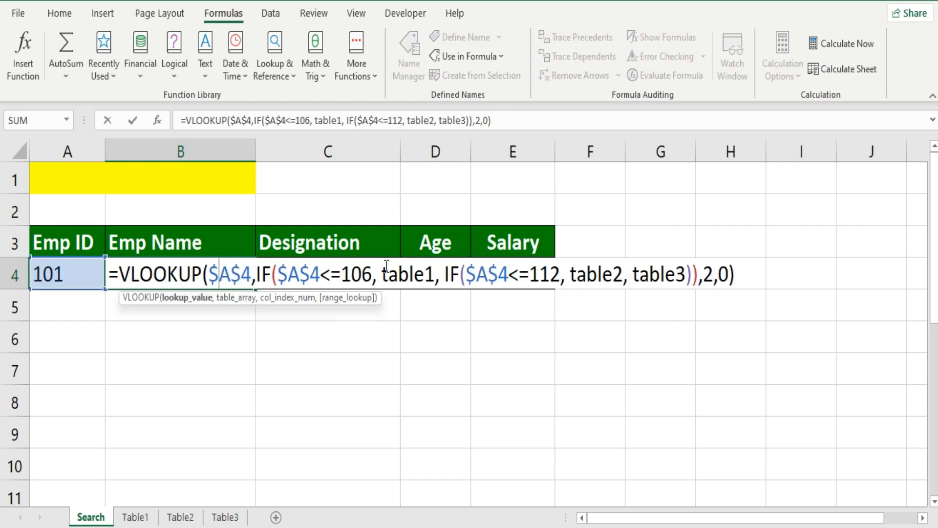
double_click(709, 274)
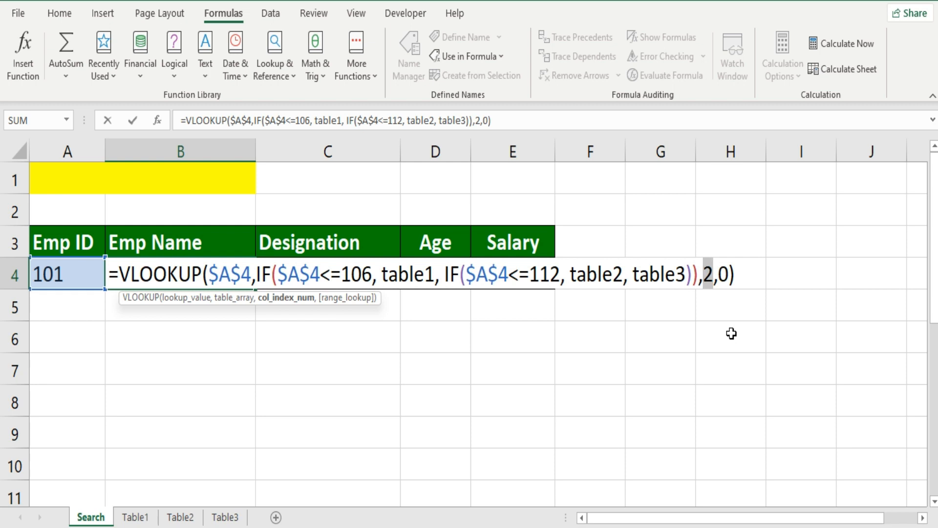
type("col")
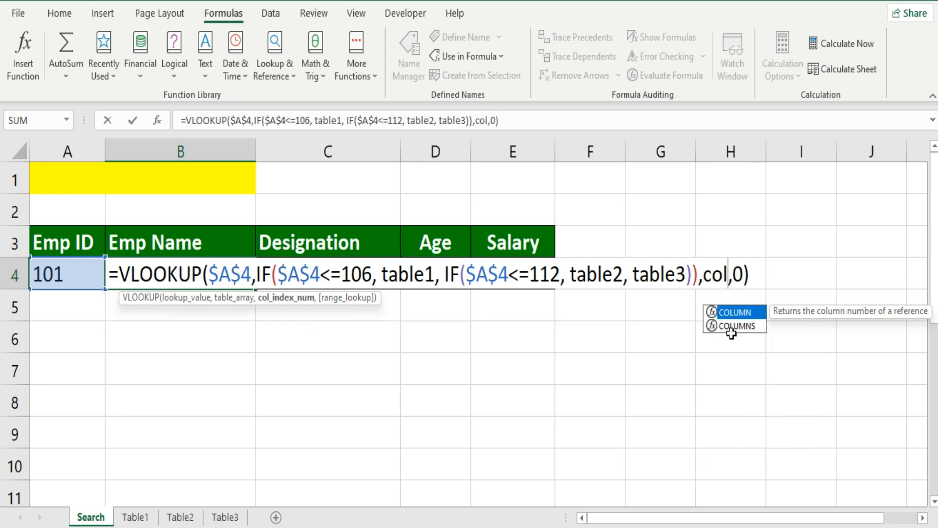
type("umns")
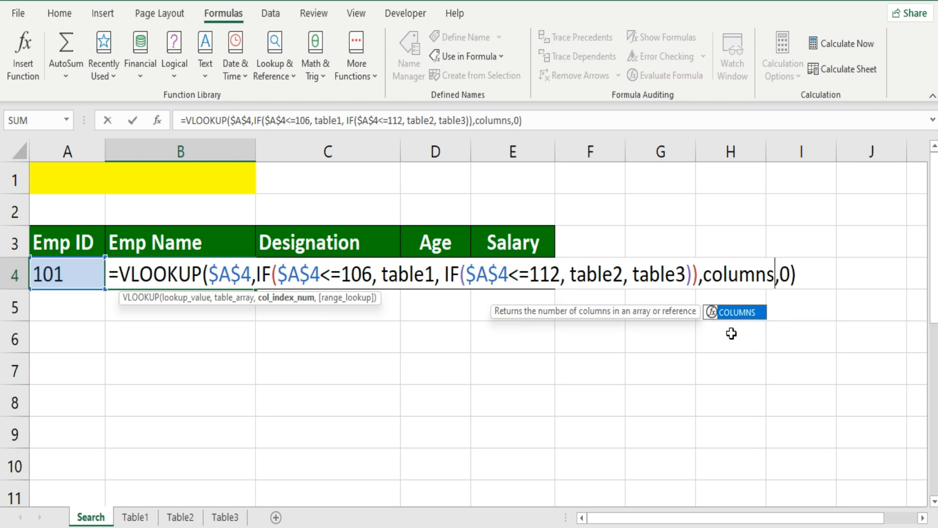
type("(")
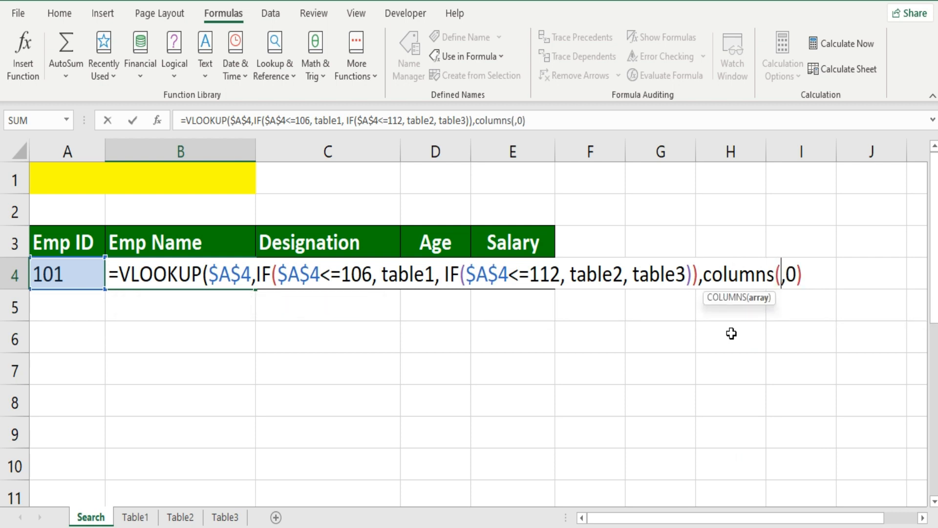
left_click(65, 210)
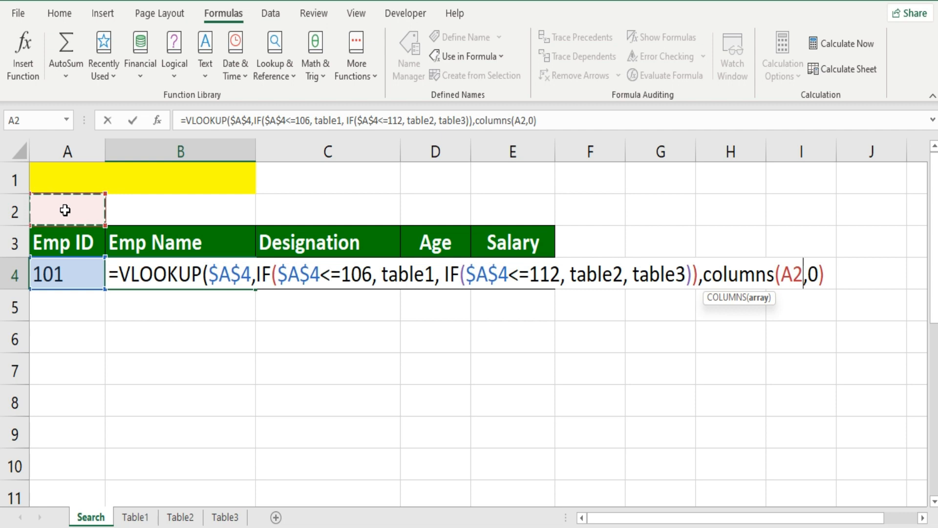
left_click_drag(65, 210, 176, 212)
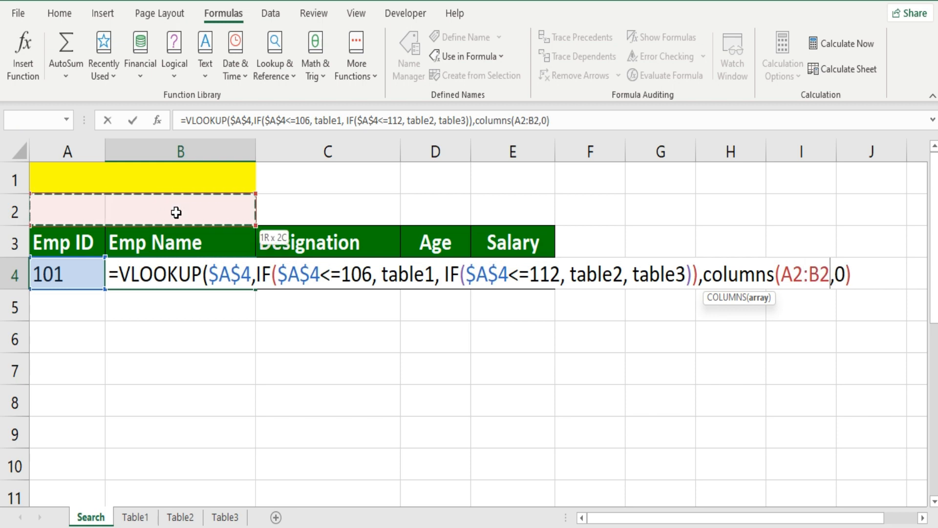
left_click_drag(176, 212, 176, 212)
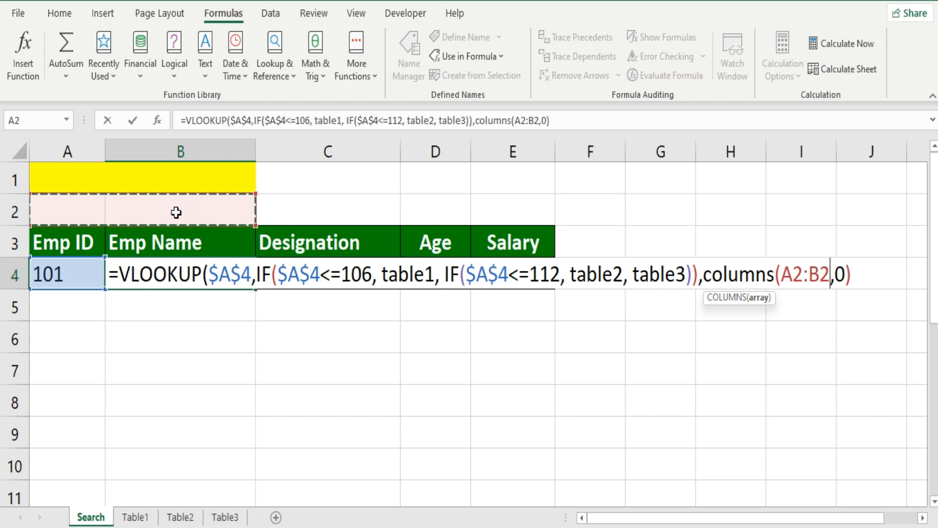
type(")")
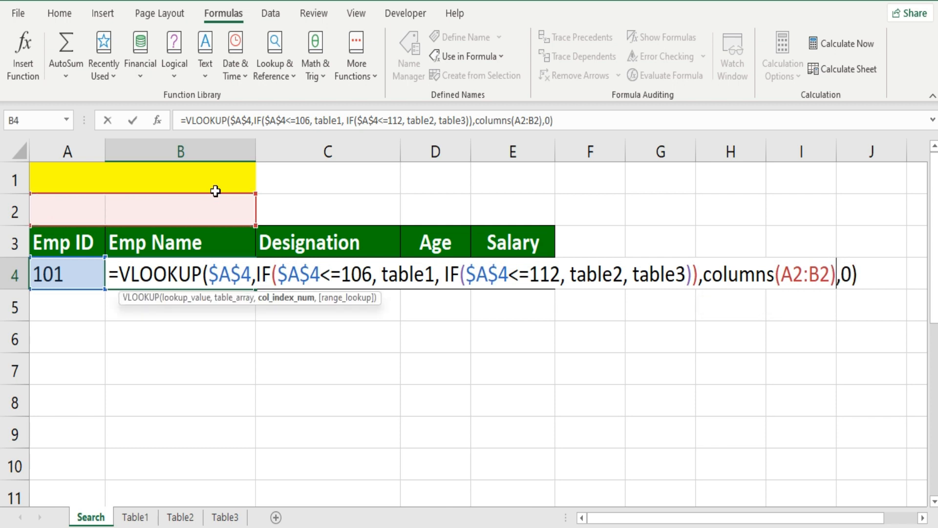
Step: Make the first reference in B4's COLUMNS range absolute as $A$2 and fill the formula across to E4
left_click(792, 287)
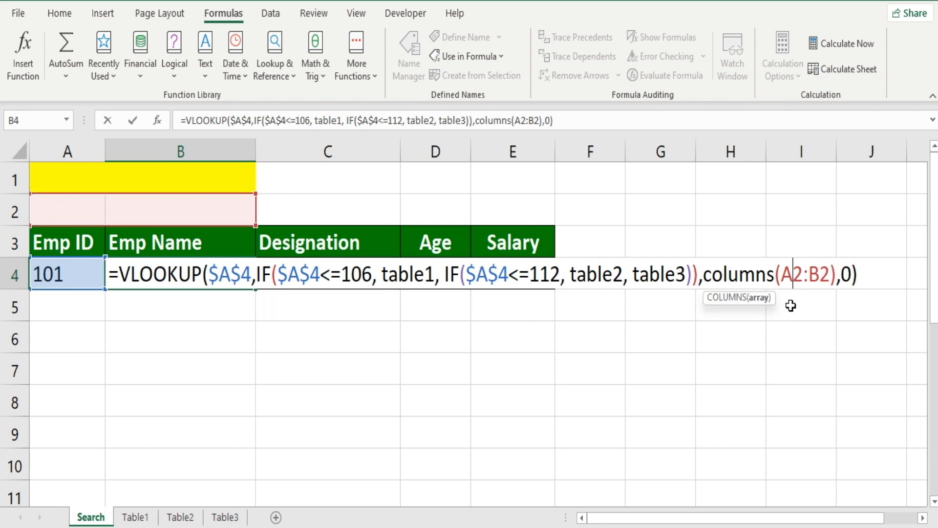
key("F4")
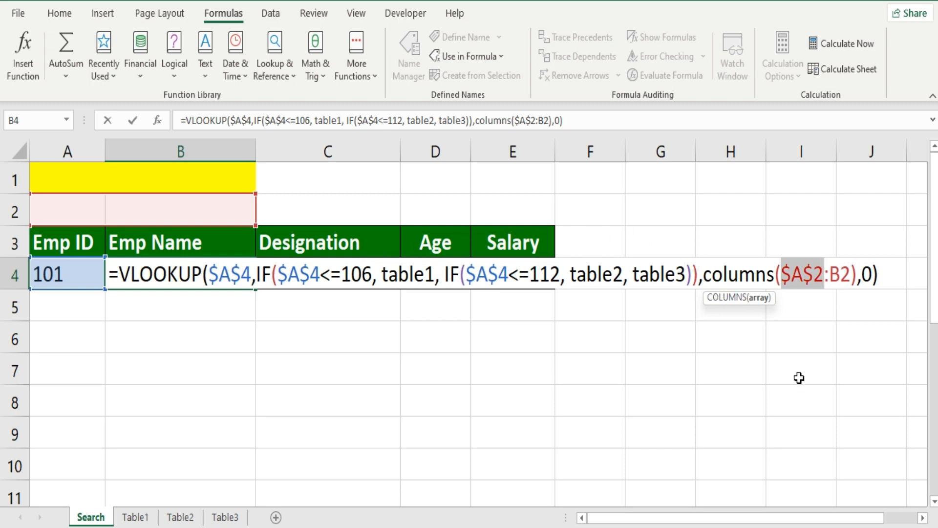
key("Return")
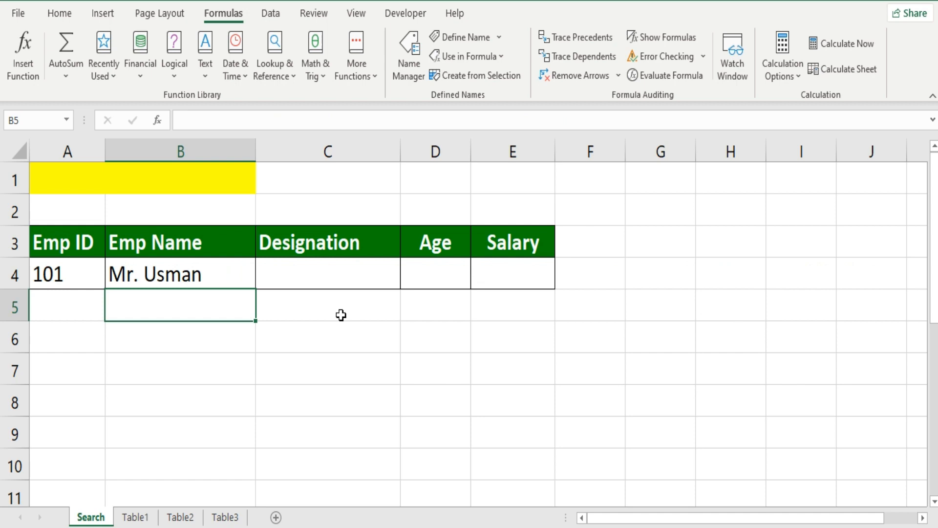
left_click(226, 270)
left_click_drag(256, 292, 518, 288)
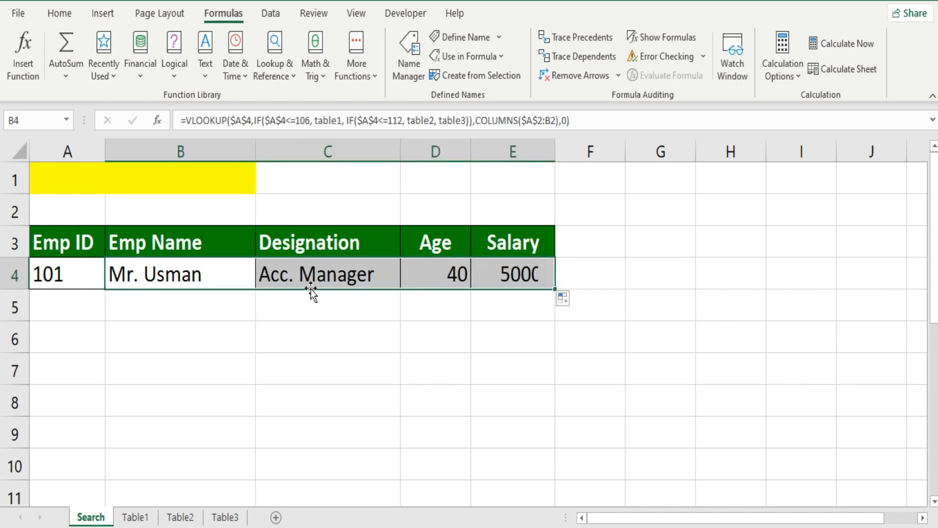
Step: Centre the Age value in cell D4 horizontally
left_click(436, 279)
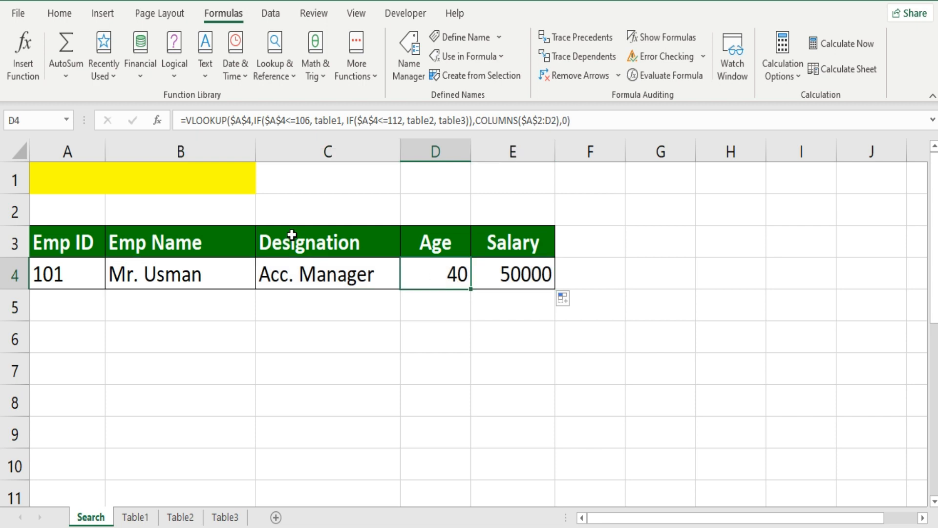
left_click(61, 14)
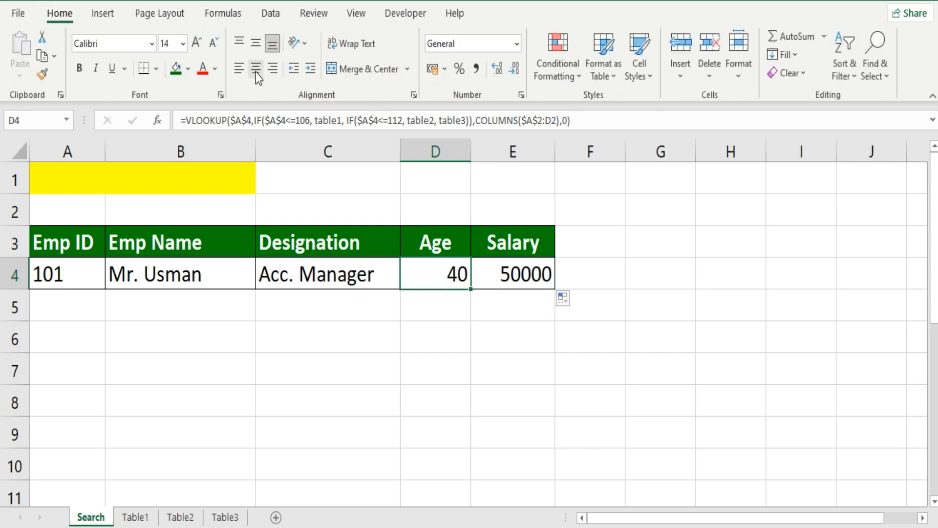
left_click(253, 78)
Step: Enter 105 as the Emp ID in cell A4 and select the Emp Name result in B4
left_click(243, 273)
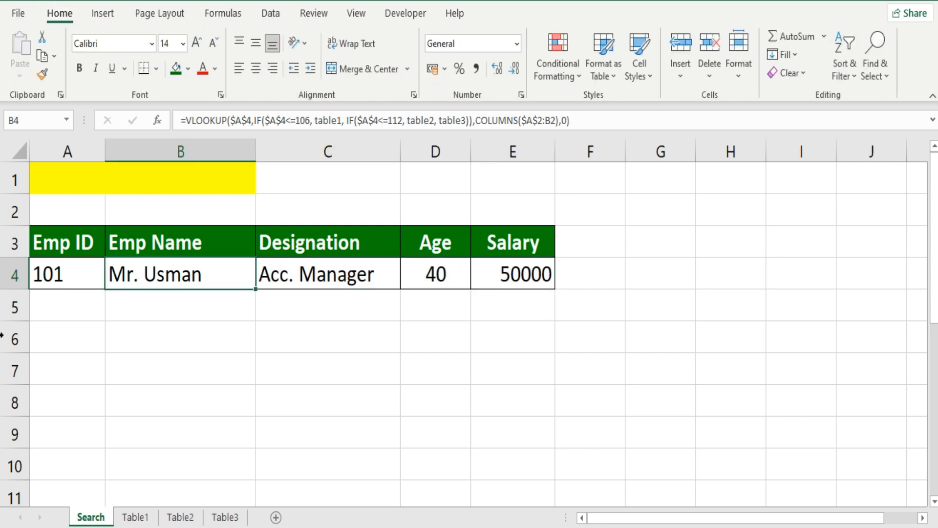
left_click(76, 277)
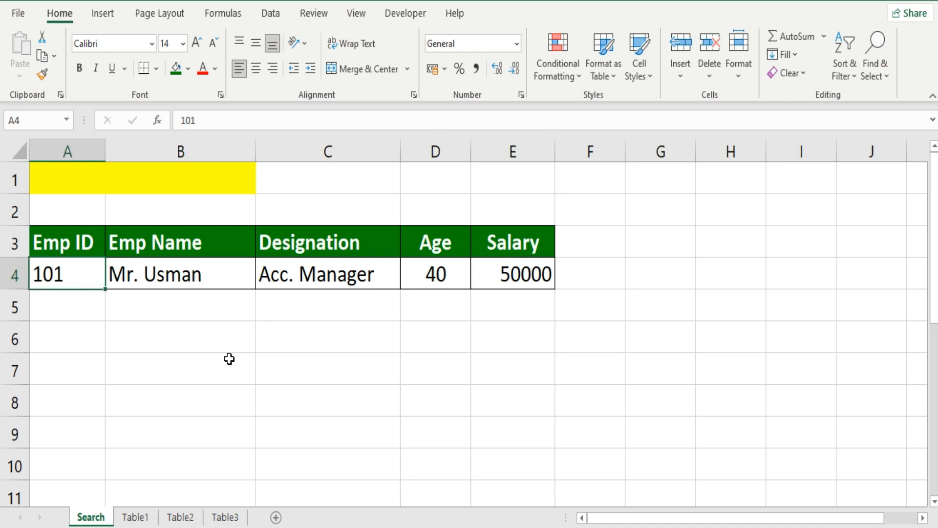
type("105")
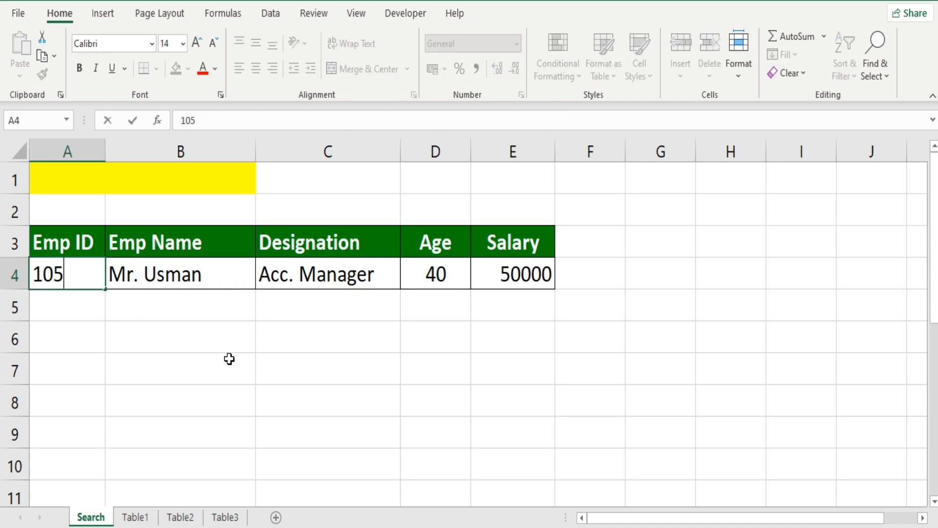
key("Return")
left_click(143, 264)
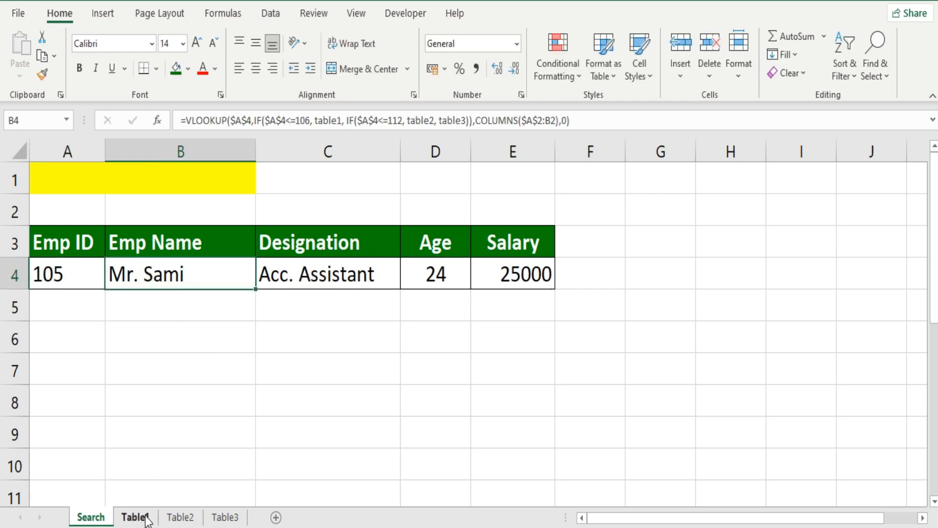
Step: Compare Emp ID 105's record on the Table1 sheet with the details returned on the Search sheet
left_click(147, 519)
left_click(69, 405)
left_click(148, 408)
left_click(296, 407)
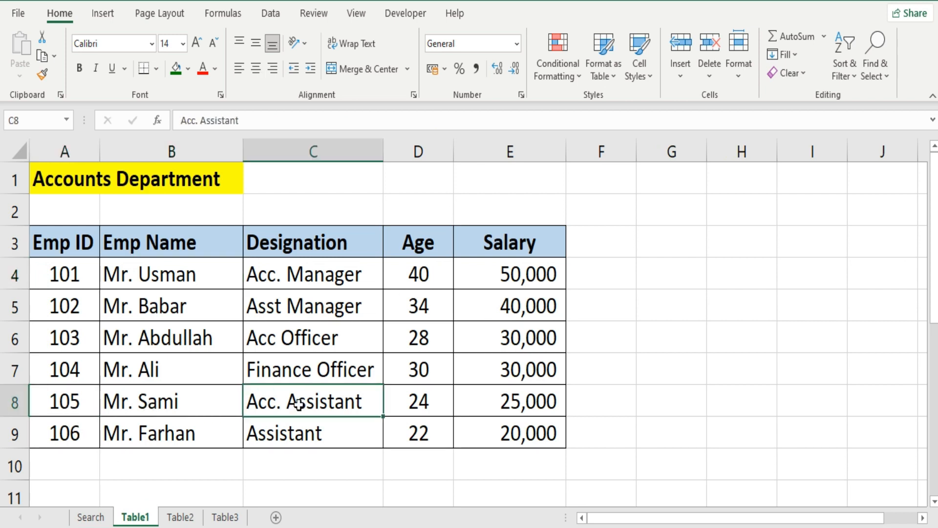
left_click(109, 516)
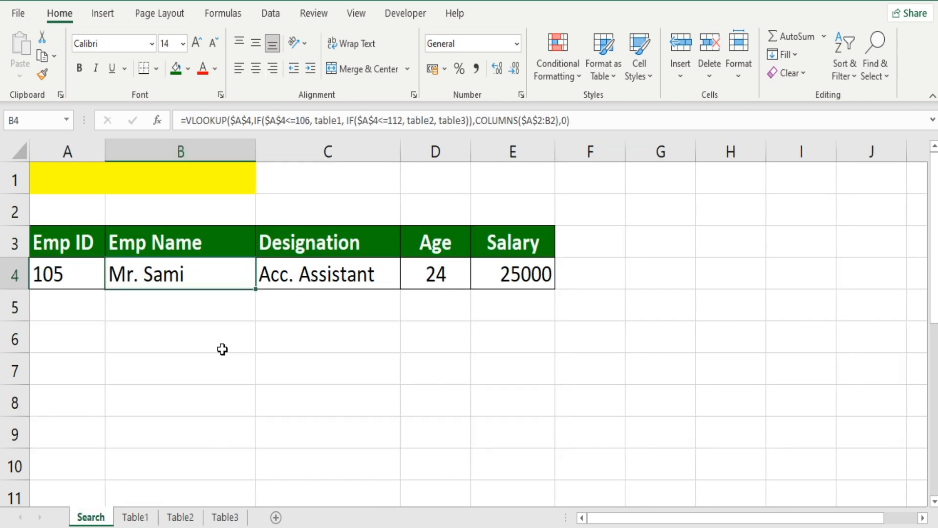
left_click(337, 273)
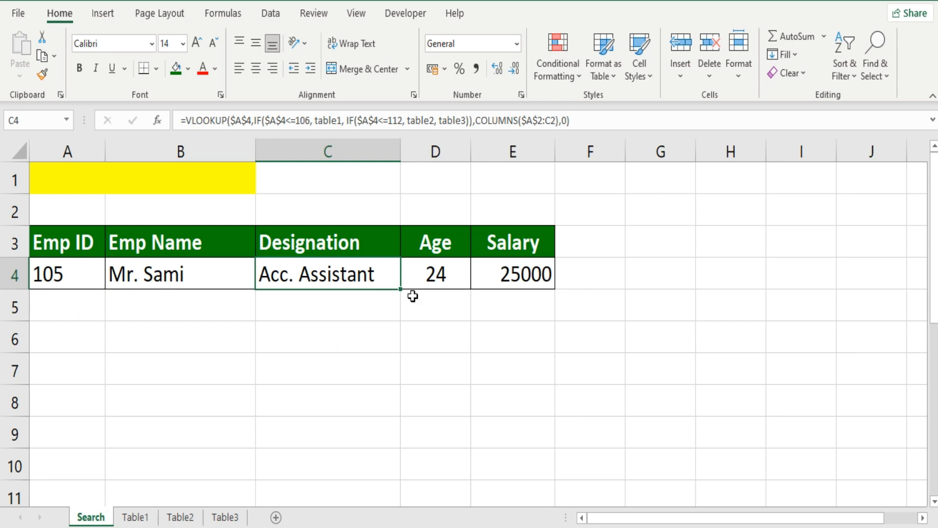
Step: Change the Emp ID in cell A4 to 110
left_click(67, 270)
type("1")
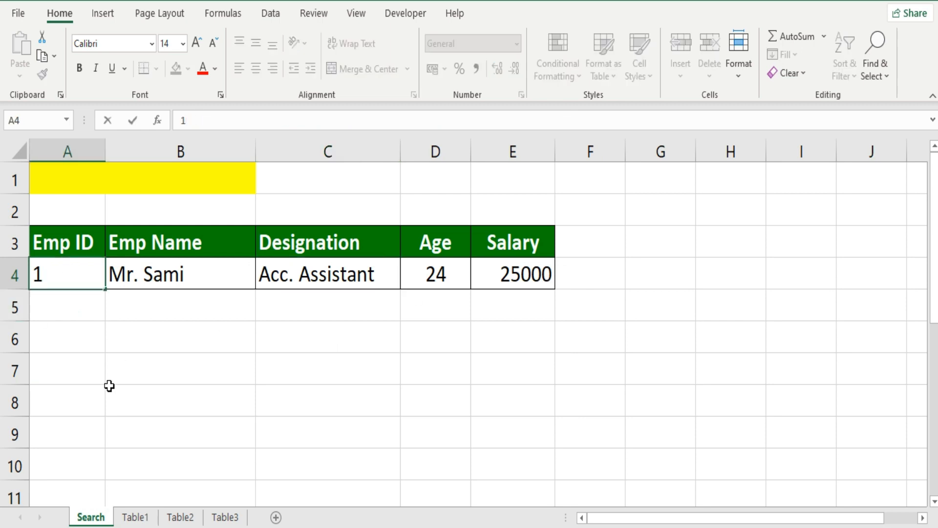
type("10")
key("Return")
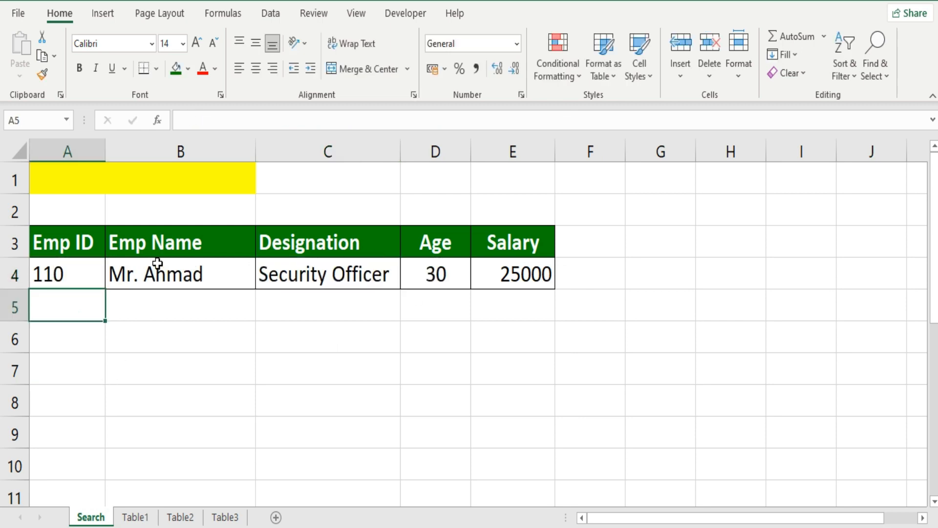
Step: Compare Emp ID 110's record on the Table2 sheet with the Designation and Age returned on the Search sheet
left_click(192, 520)
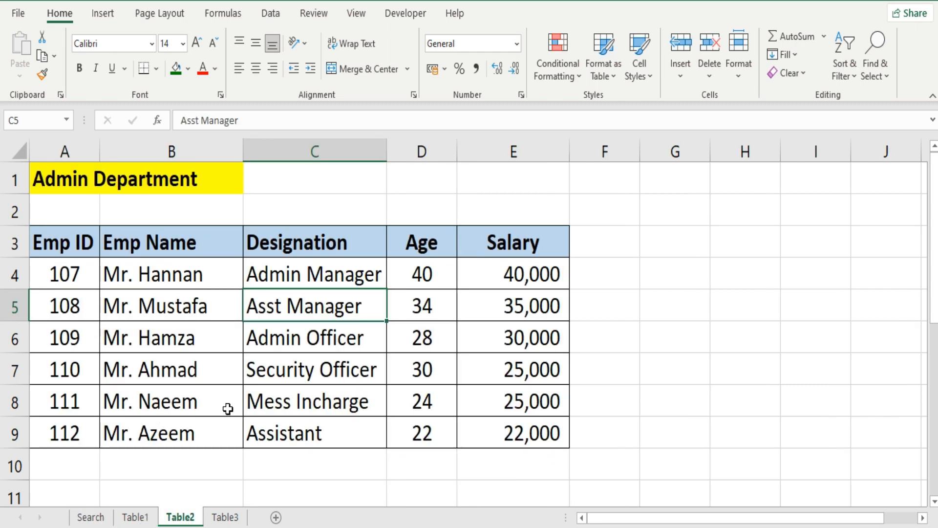
left_click(73, 372)
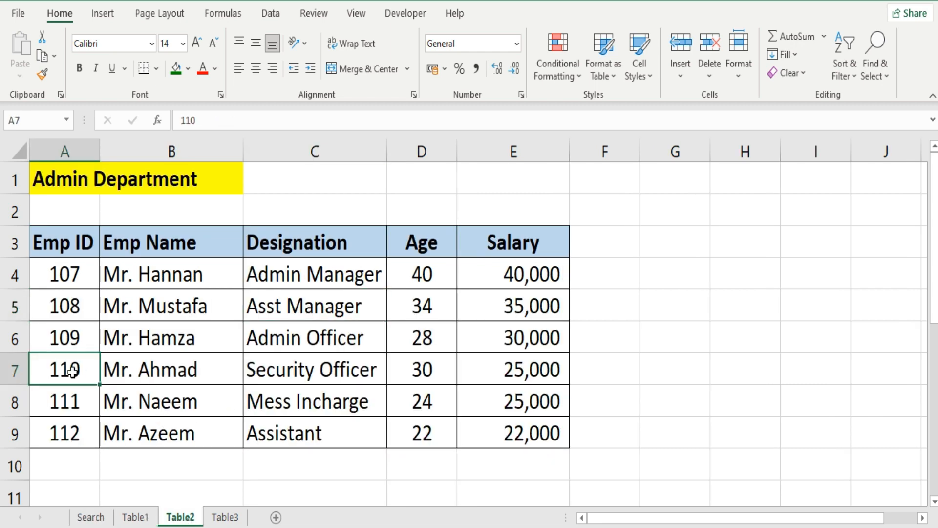
left_click(171, 379)
left_click(306, 371)
left_click(91, 517)
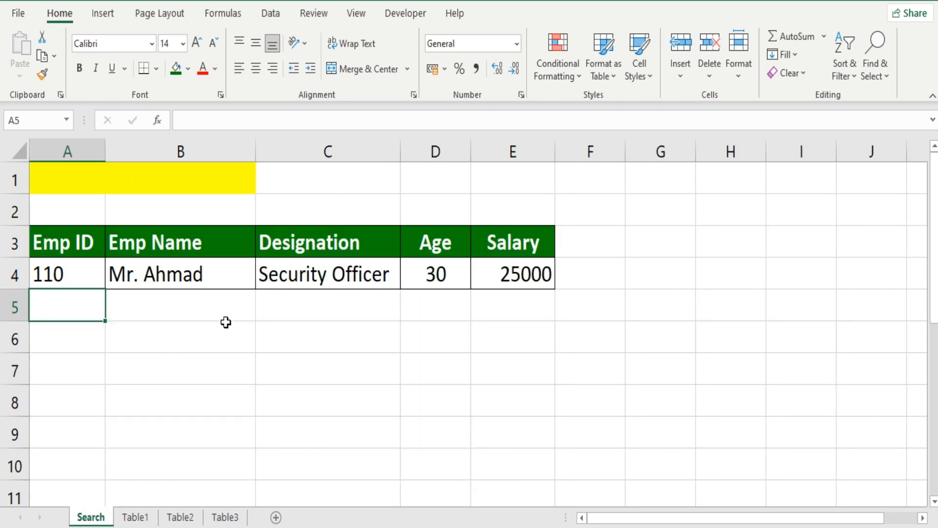
left_click(313, 275)
left_click(431, 274)
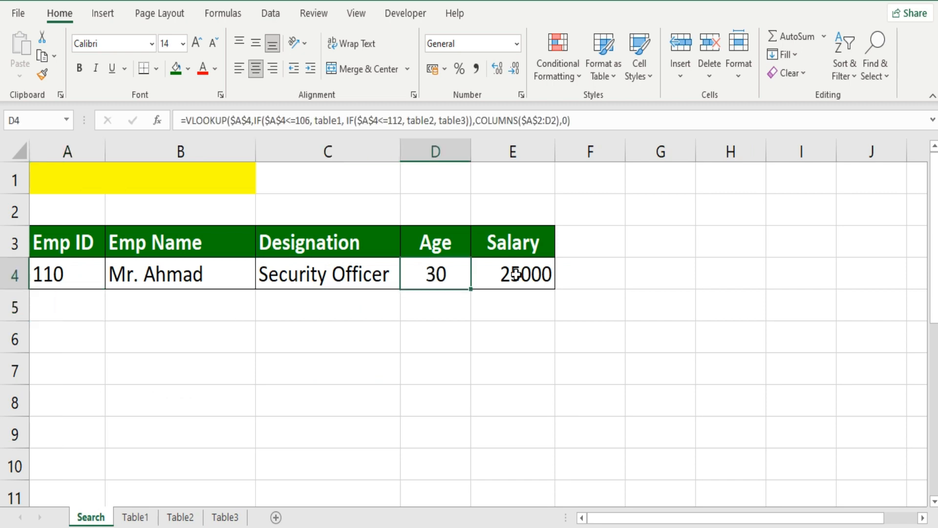
Step: Enter 115 as the Emp ID in cell A4 and select the Emp Name result in B4
left_click(86, 274)
type("115")
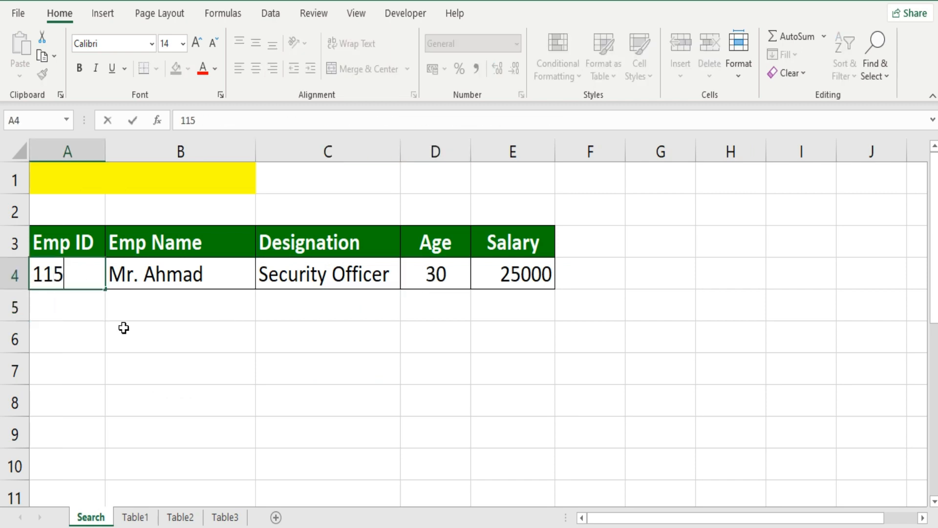
key("Return")
left_click(138, 274)
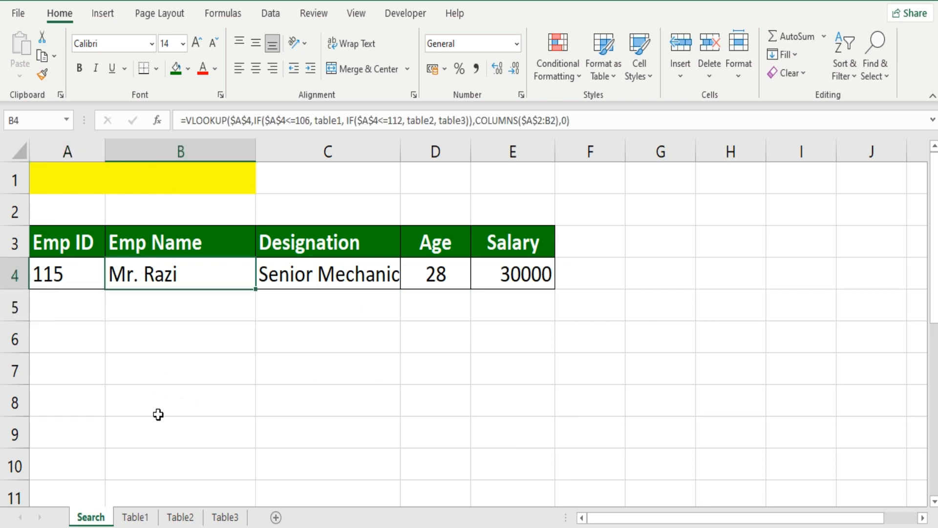
Step: Check the returned details against Emp ID 115's record on the Table3 sheet, and return to the Search sheet
left_click(225, 517)
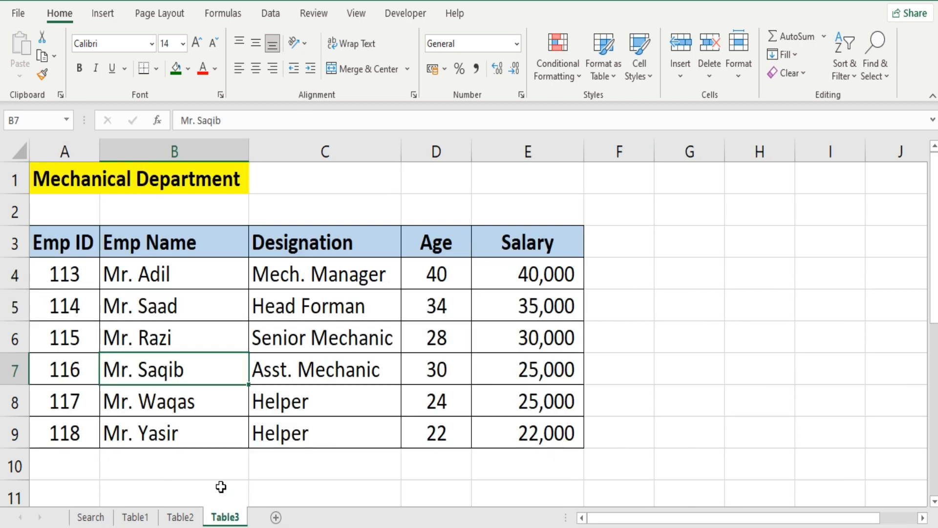
left_click(67, 343)
left_click(136, 338)
left_click(103, 517)
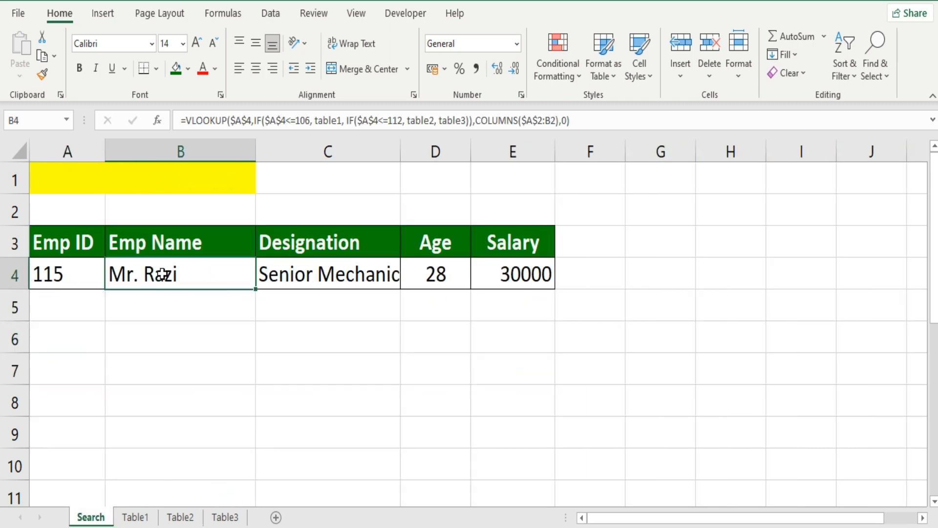
Step: Auto-fit the Designation column's width to its contents on the Search sheet
double_click(400, 151)
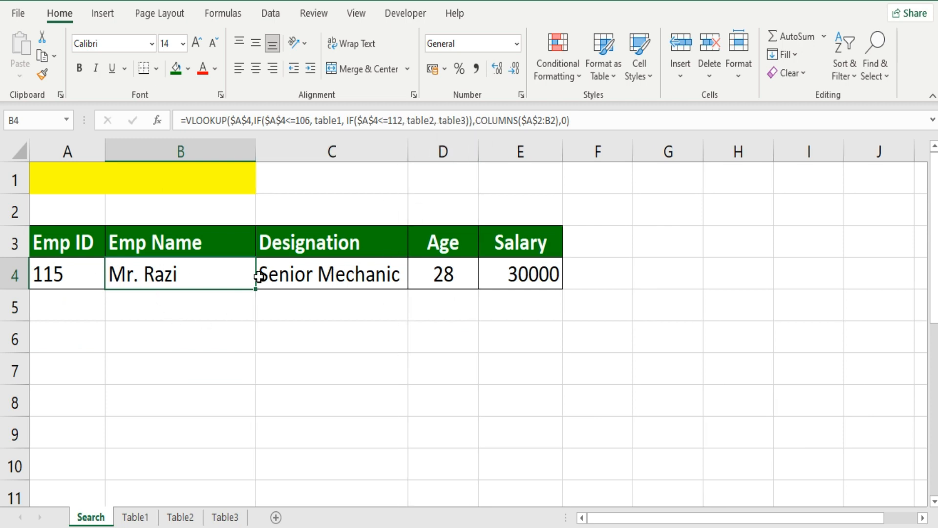
left_click(91, 273)
left_click(189, 275)
left_click(56, 274)
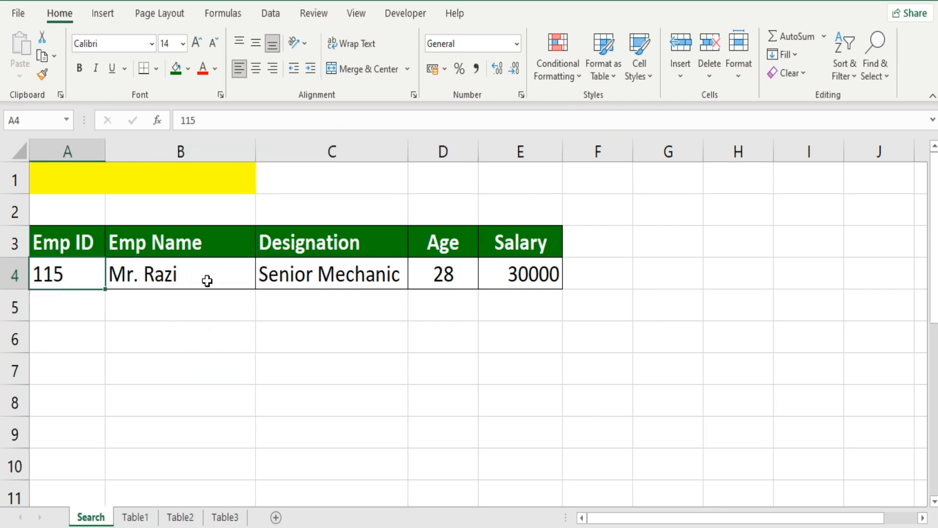
left_click(165, 285)
Step: Enter the nonexistent Emp ID 95 in cell A4 and go through the result cells across to Salary
left_click(85, 273)
type("95")
key("ctrl+Return")
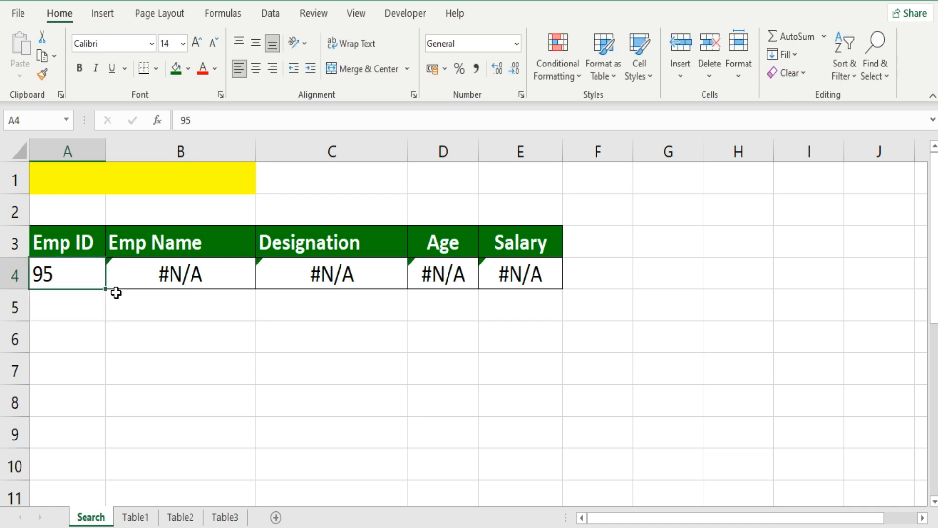
key("Right")
key("Right")
key("Right")
key("Right")
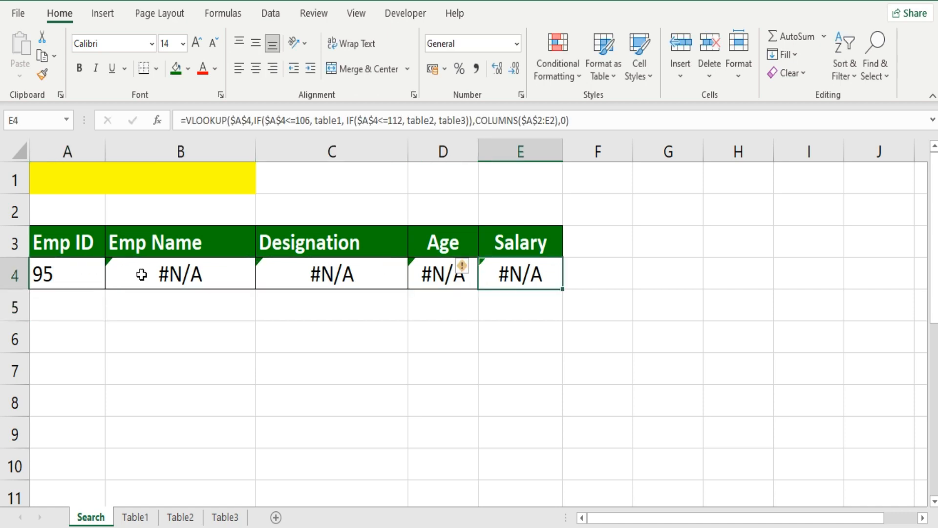
Step: Wrap B4's VLOOKUP formula in IFERROR with "Not Found" as the error value, and reselect B4
left_click(144, 274)
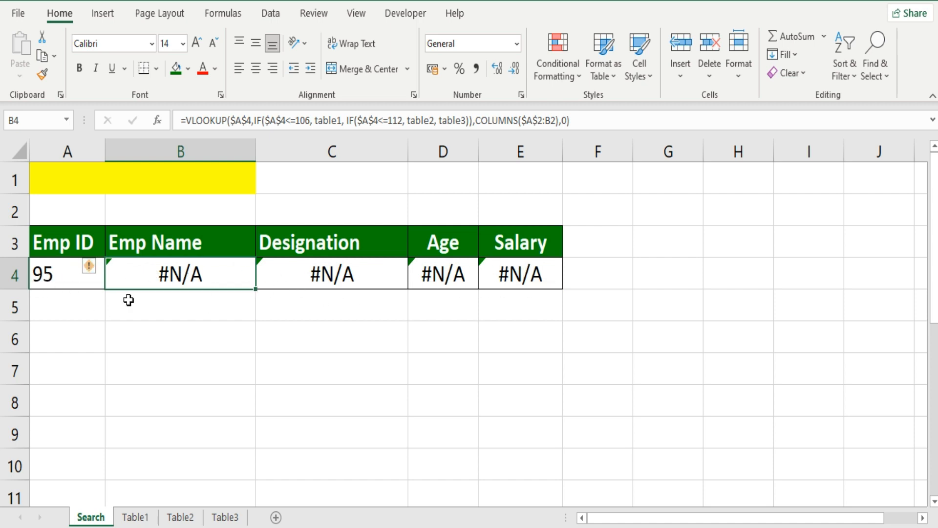
double_click(152, 274)
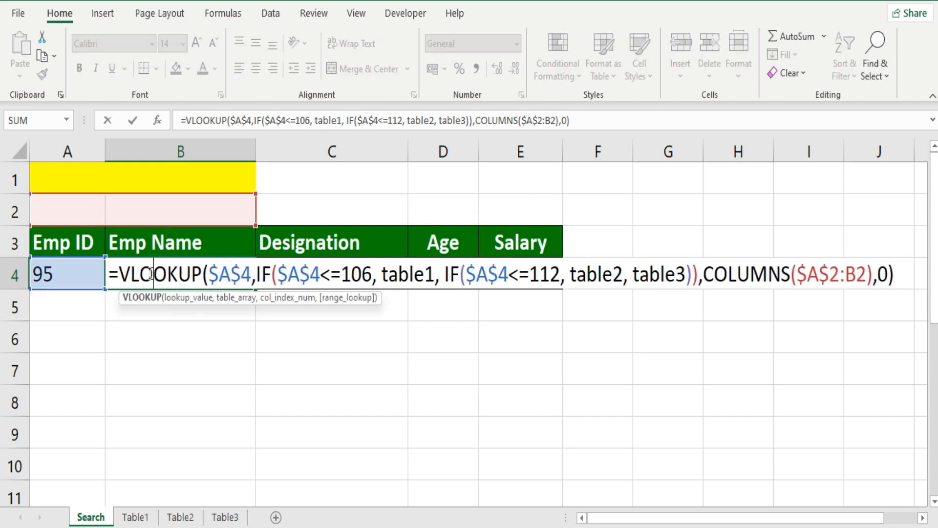
left_click(116, 277)
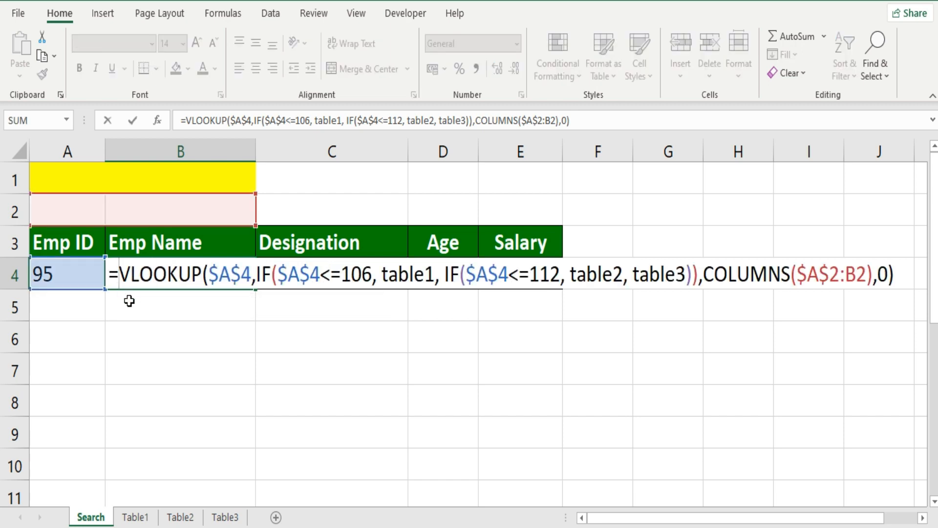
type("iferror")
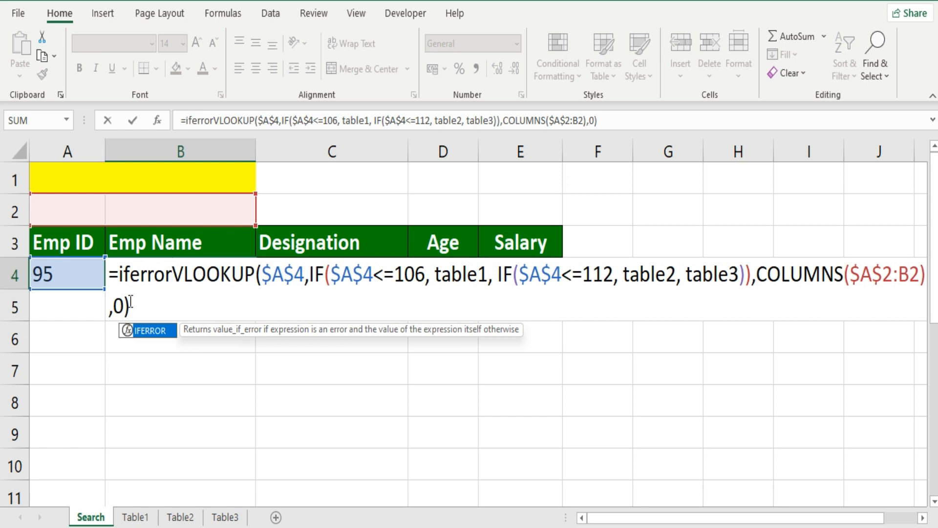
type("(")
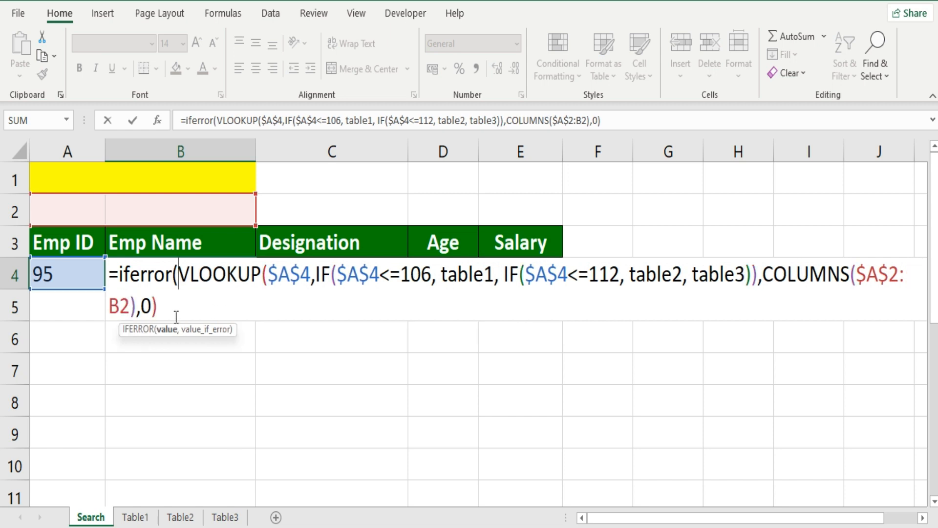
type(",")
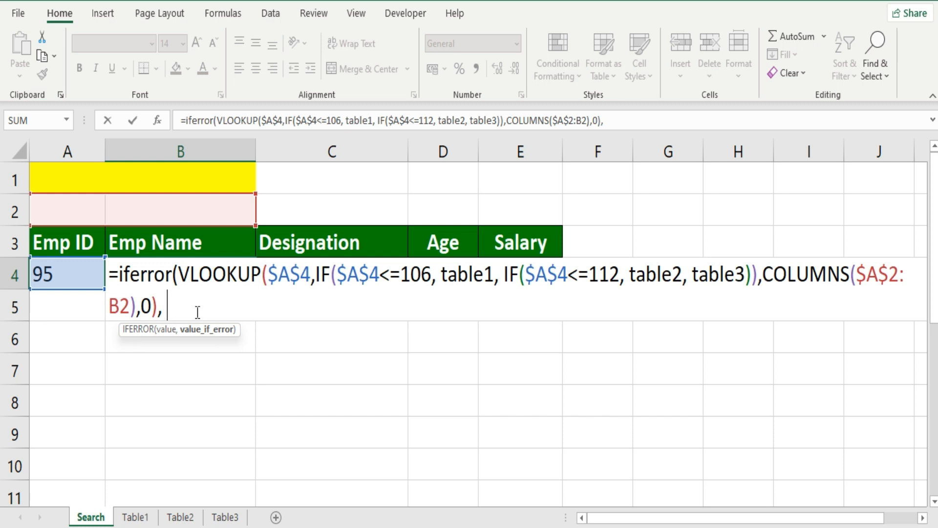
type(" \"\")")
key("Left")
type("Not Found")
key("Return")
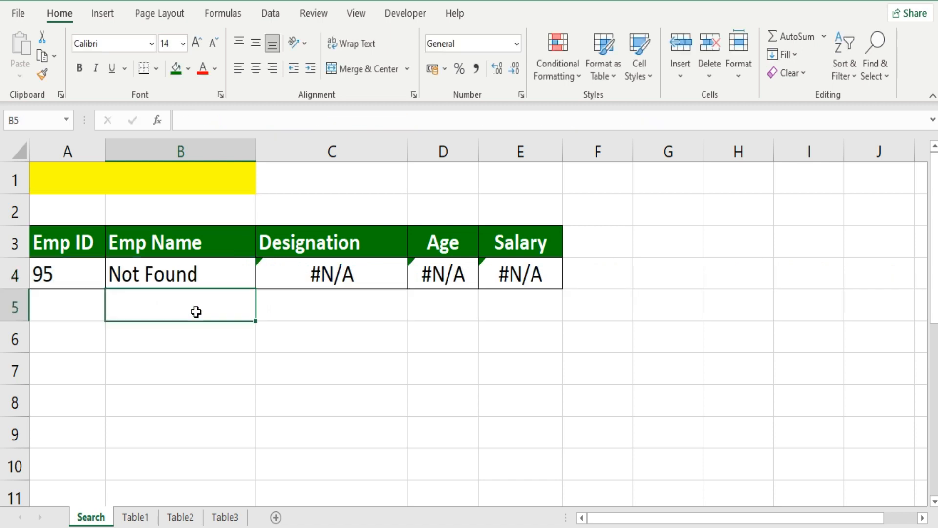
key("Up")
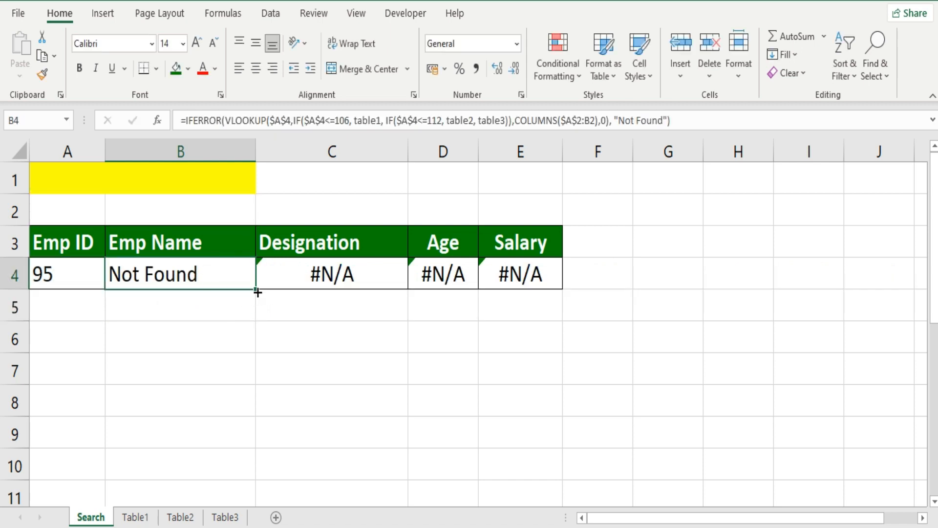
Step: Replace the "Not Found" error value in B4's IFERROR formula with an empty string ""
double_click(202, 274)
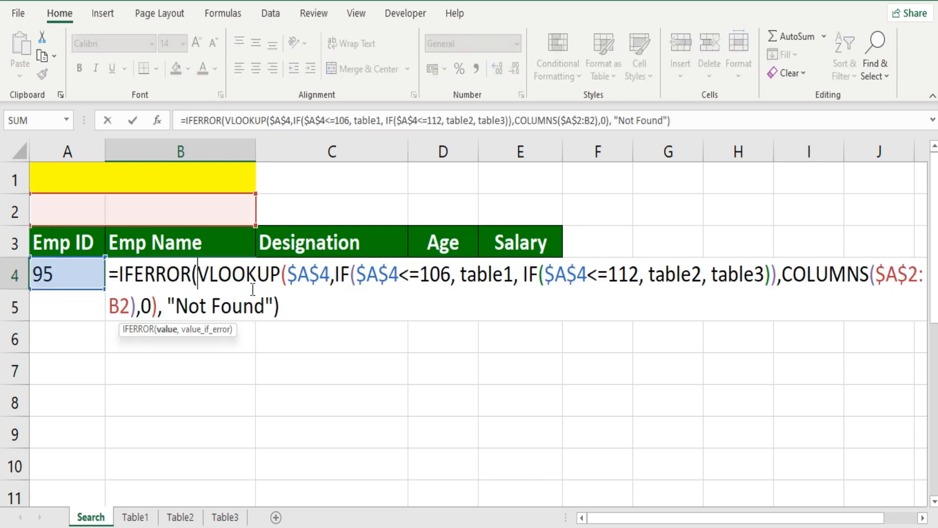
left_click(265, 306)
key("BackSpace")
key("BackSpace")
key("BackSpace")
key("BackSpace")
key("BackSpace")
key("BackSpace")
key("BackSpace")
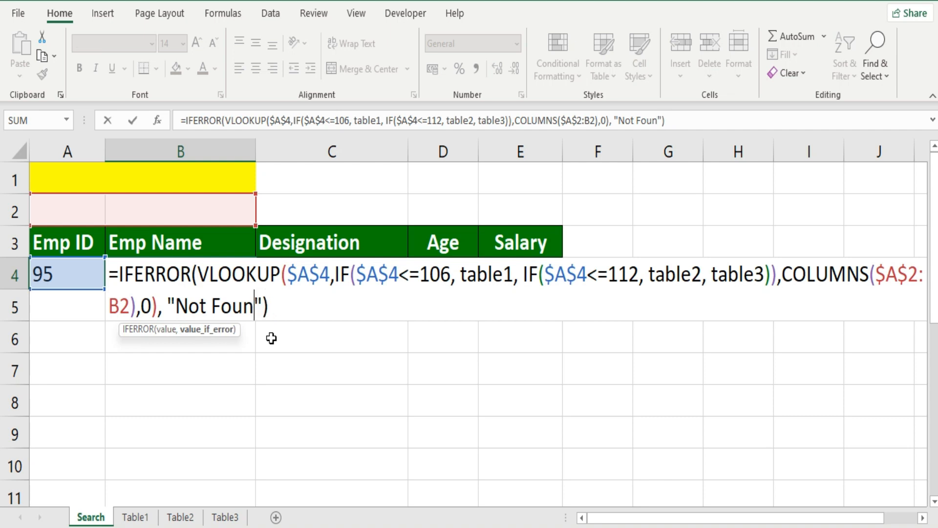
key("BackSpace")
key("BackSpace")
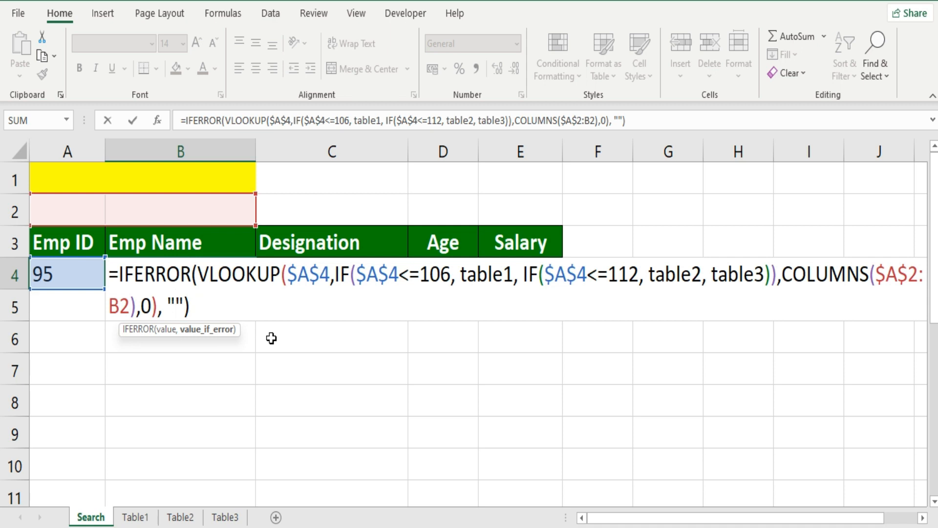
key("Return")
key("Up")
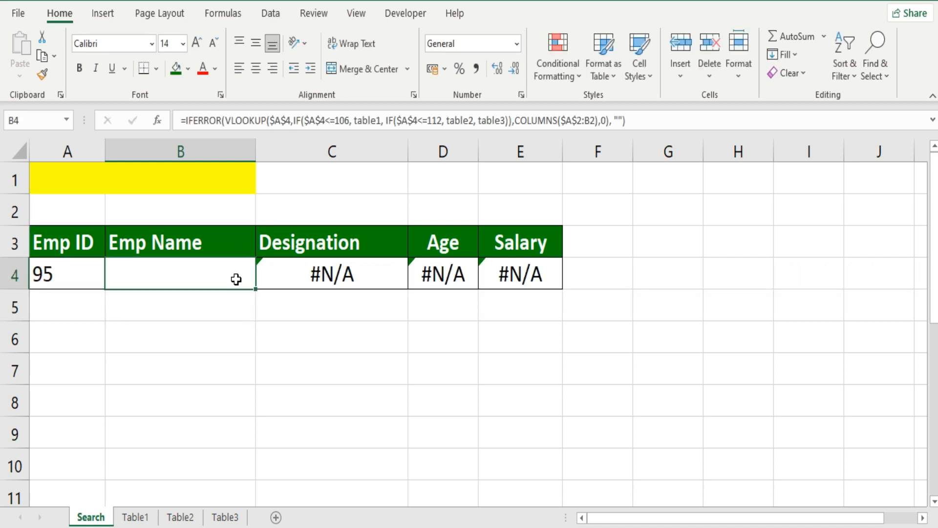
Step: Fill B4's IFERROR formula across the Designation, Age and Salary cells through E4, and return to cell A1
left_click_drag(255, 289, 535, 293)
left_click(104, 280)
key("ctrl+Home")
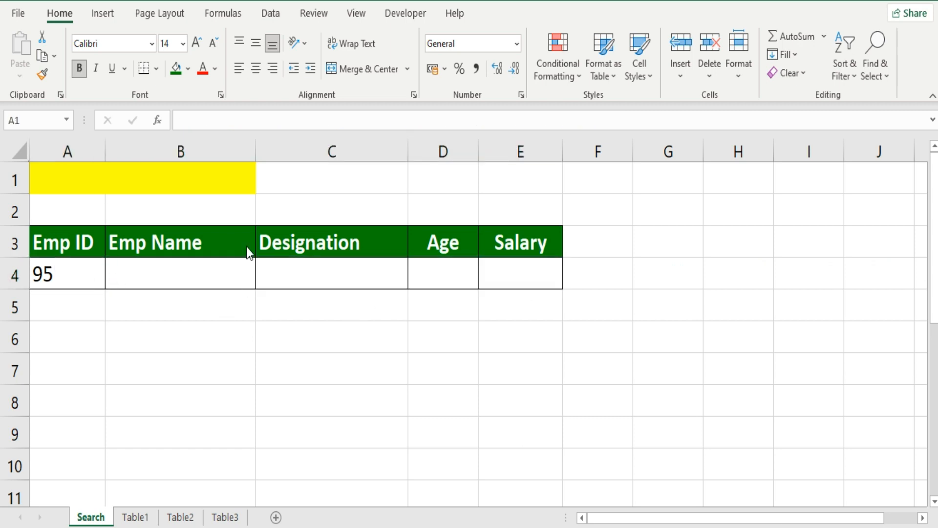
Step: Check the first Emp ID on the Table1 sheet and the last one on Table3, and return to A1 on the Search sheet
left_click(80, 183)
left_click(84, 210)
left_click(81, 187)
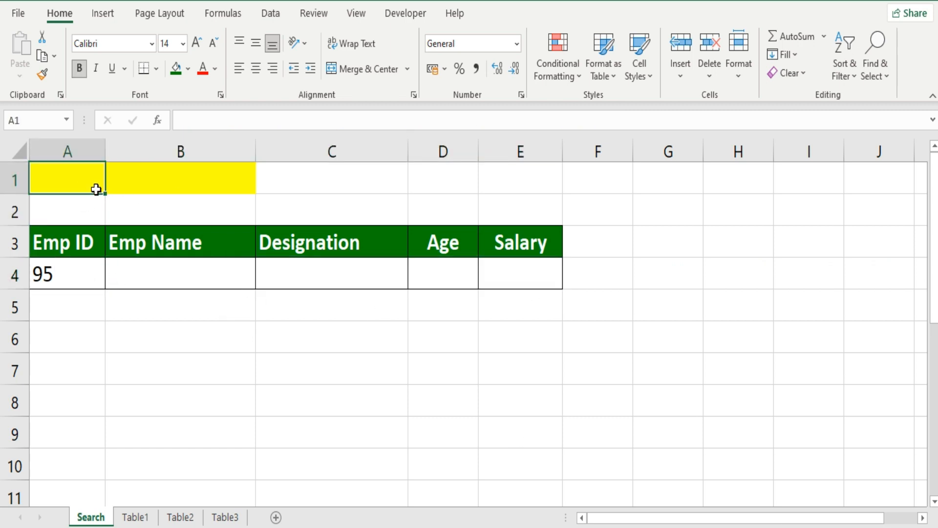
left_click(73, 270)
left_click(73, 177)
left_click(136, 516)
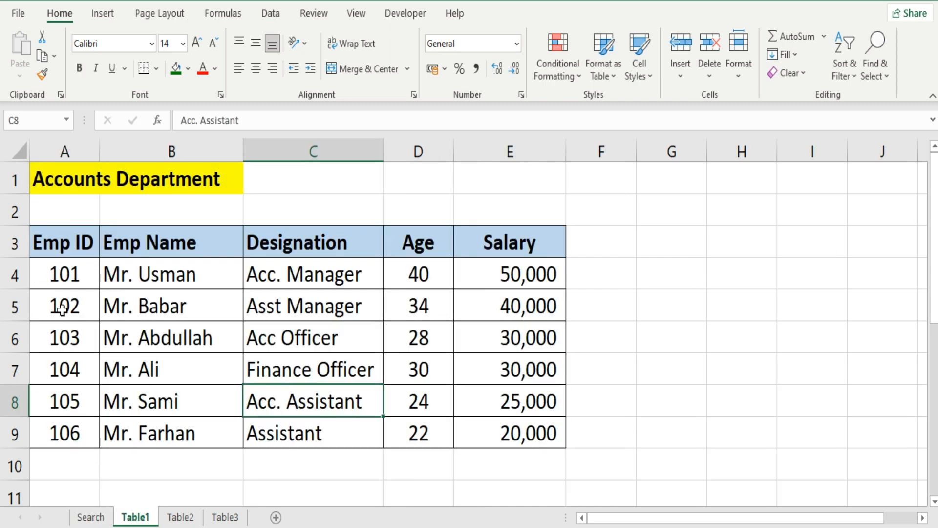
left_click(69, 272)
left_click(222, 519)
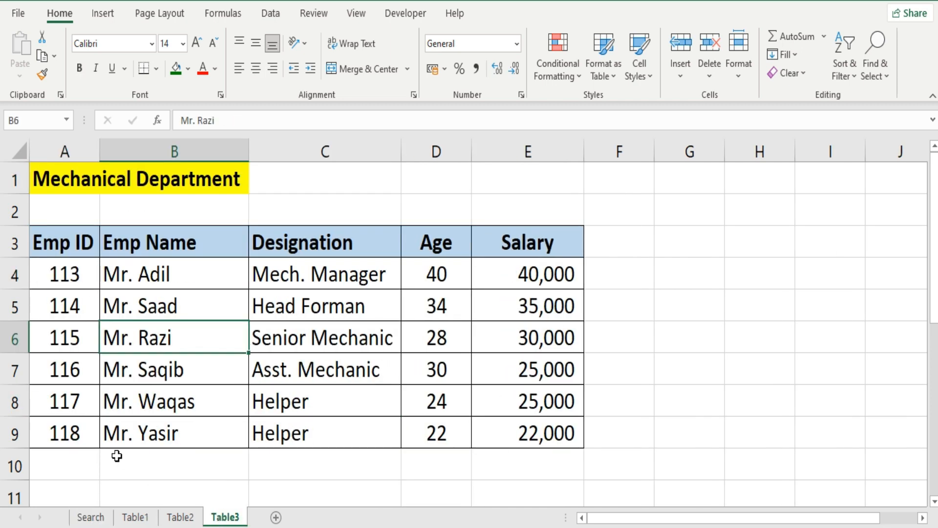
left_click(78, 435)
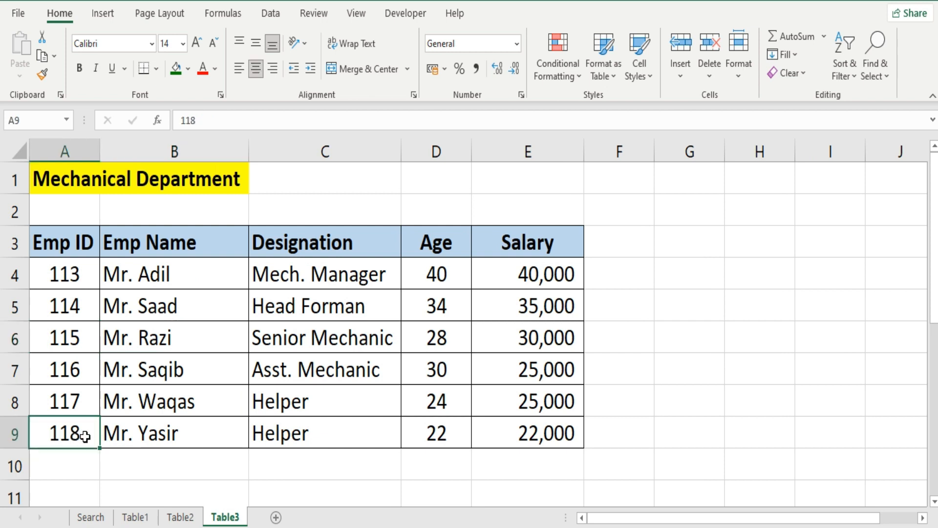
left_click(88, 518)
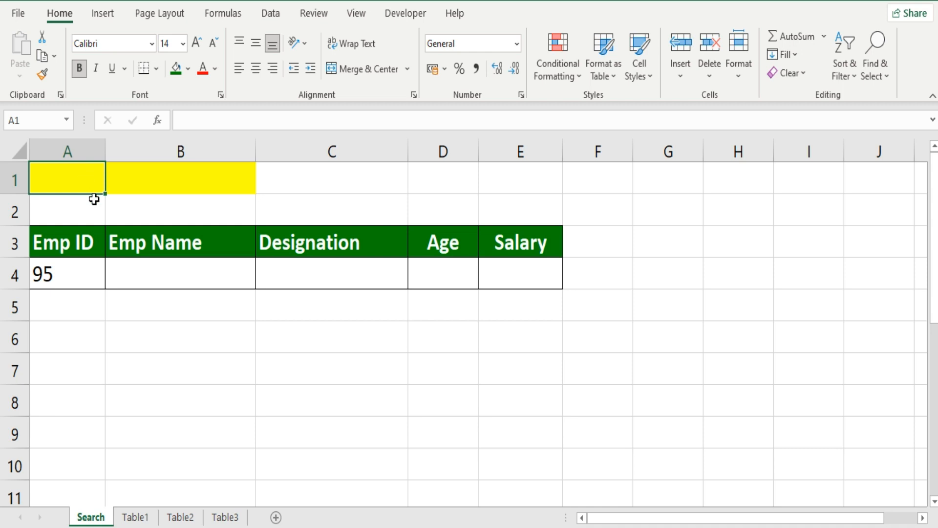
Step: Begin an IF formula in A1 of the Search sheet that returns "Enter Employee Code" when A4 is blank
type("=if(")
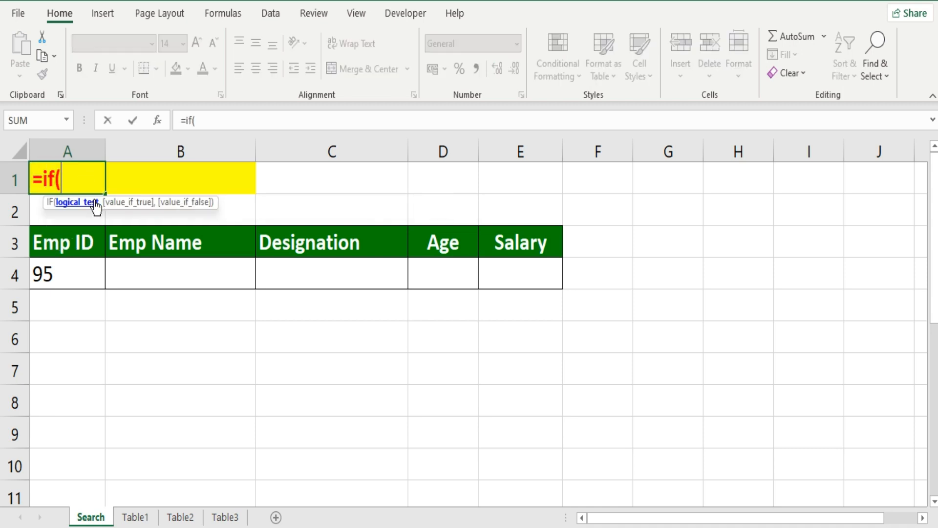
left_click(58, 273)
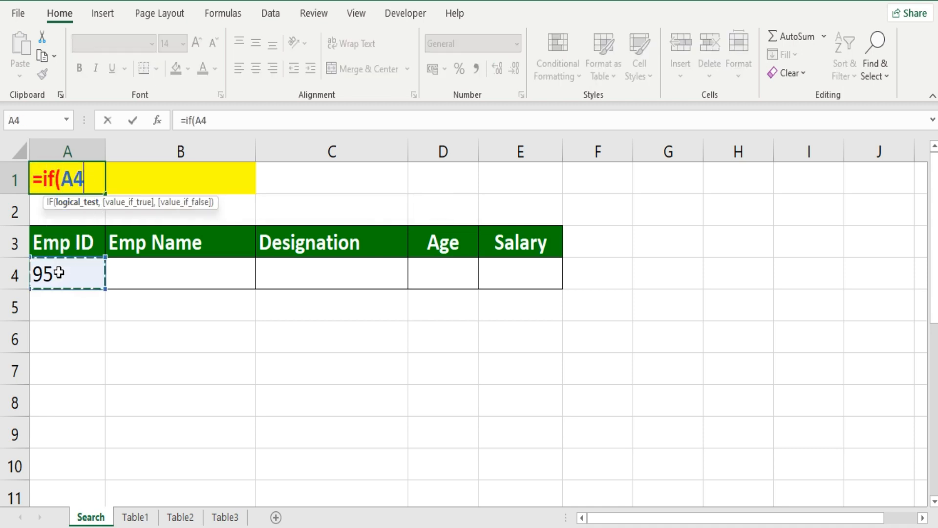
type("=")
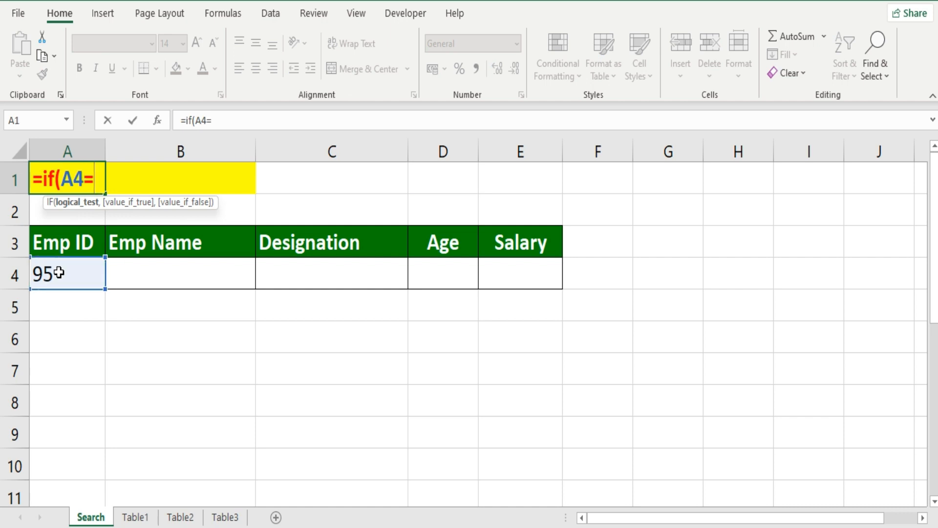
type("\"\",")
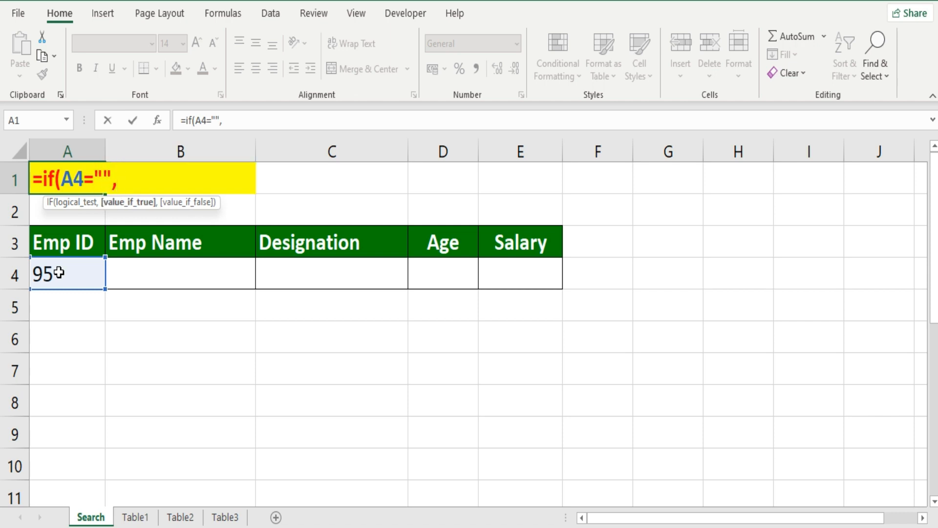
type(" \"Enter Em")
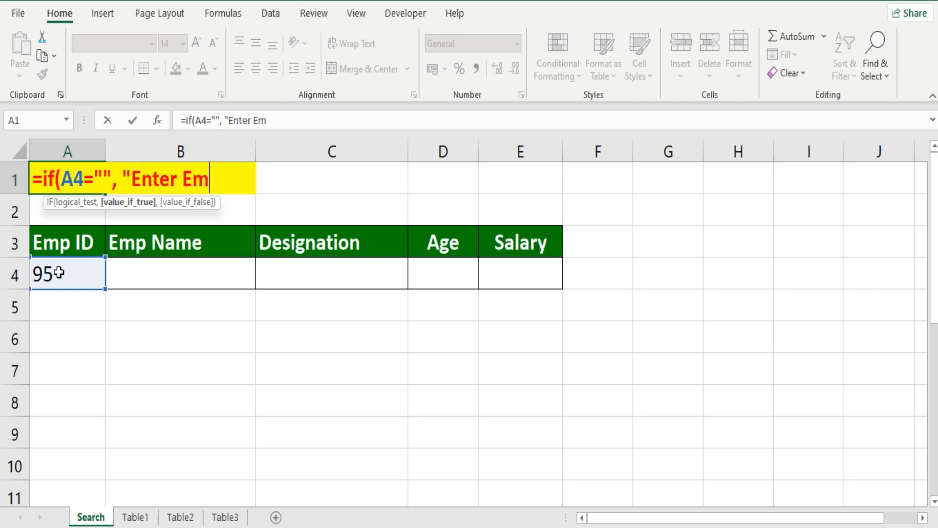
type("ployee Code")
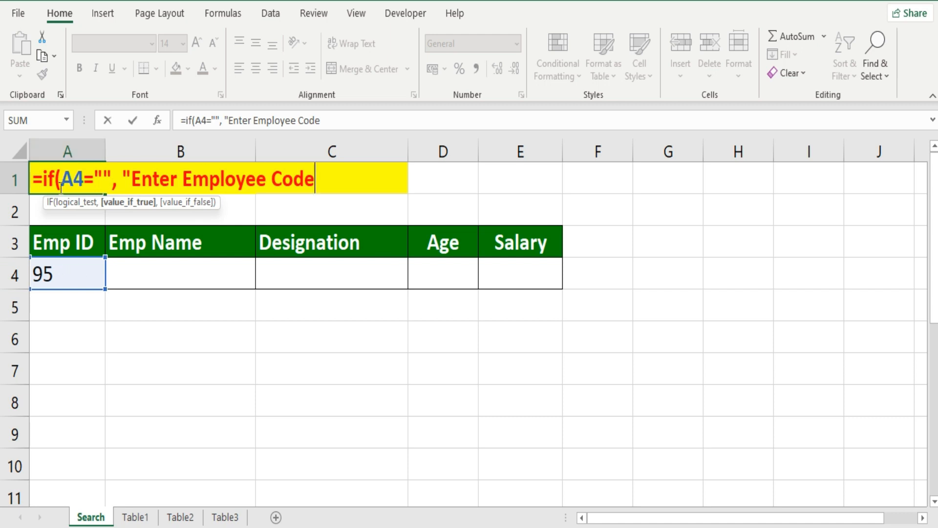
type("\"")
type(",")
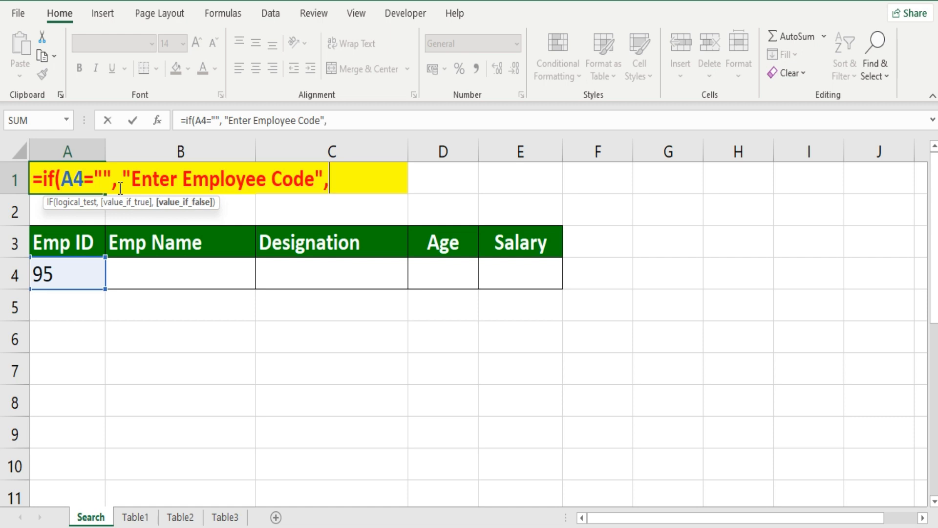
Step: Nest a second IF in A1's formula that returns "Data Not Found" when A4 is less than 101
type(" if(")
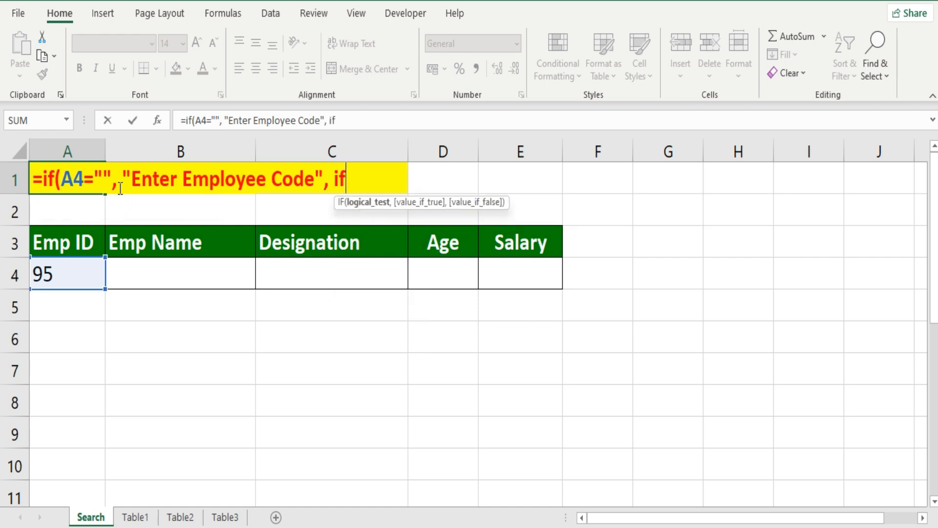
left_click(77, 278)
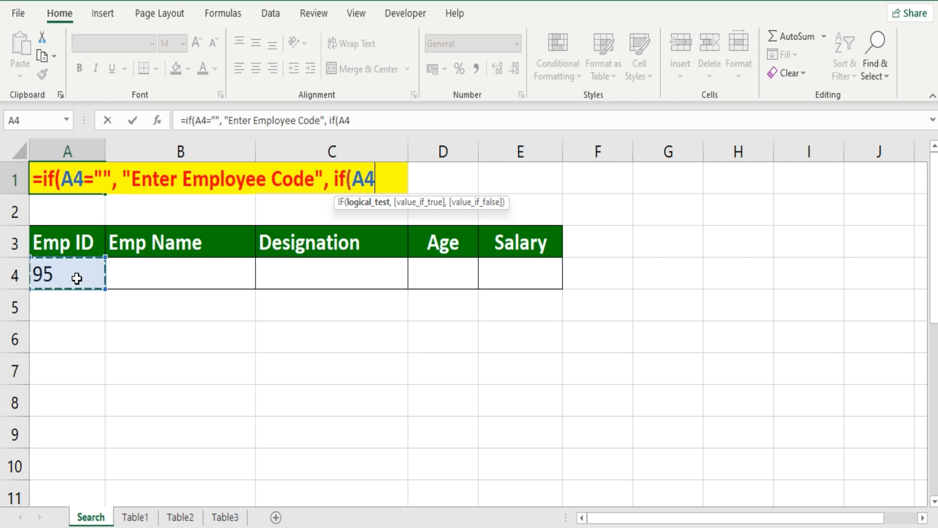
type("<101")
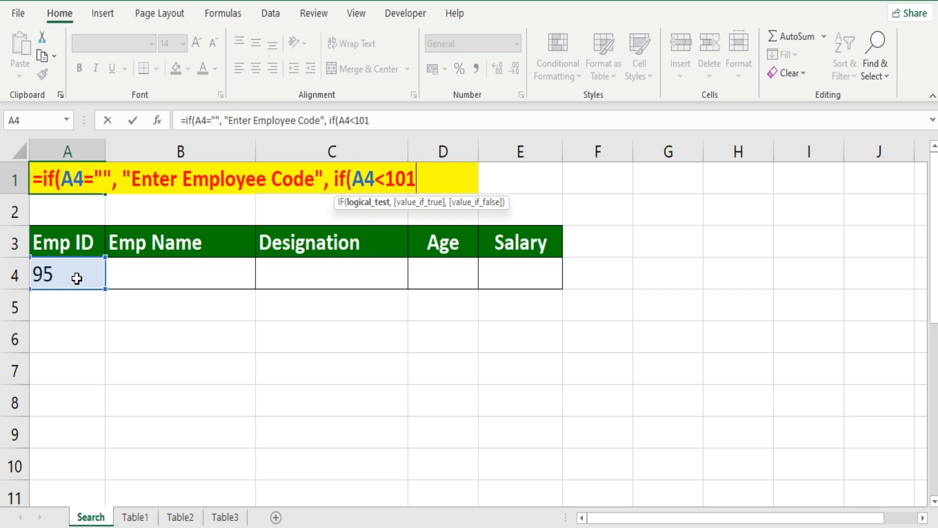
type(", ")
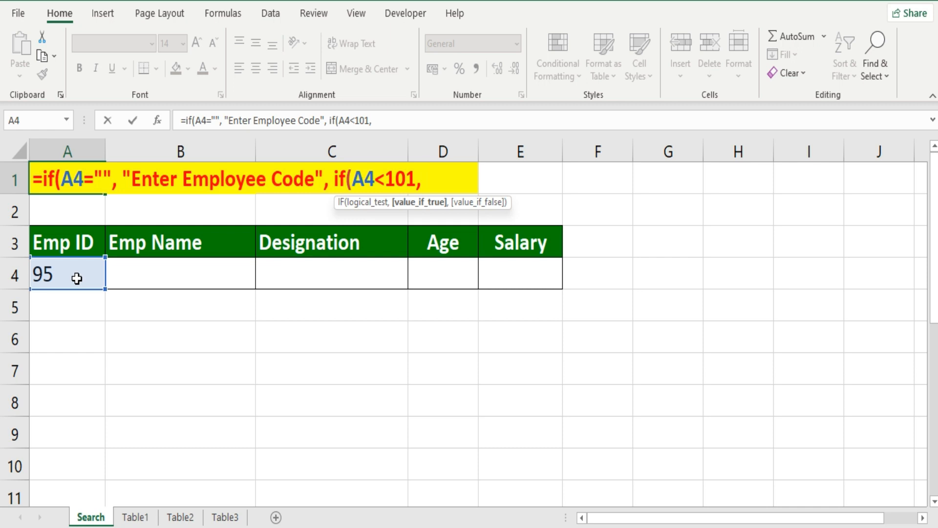
type("\"Data Not Found")
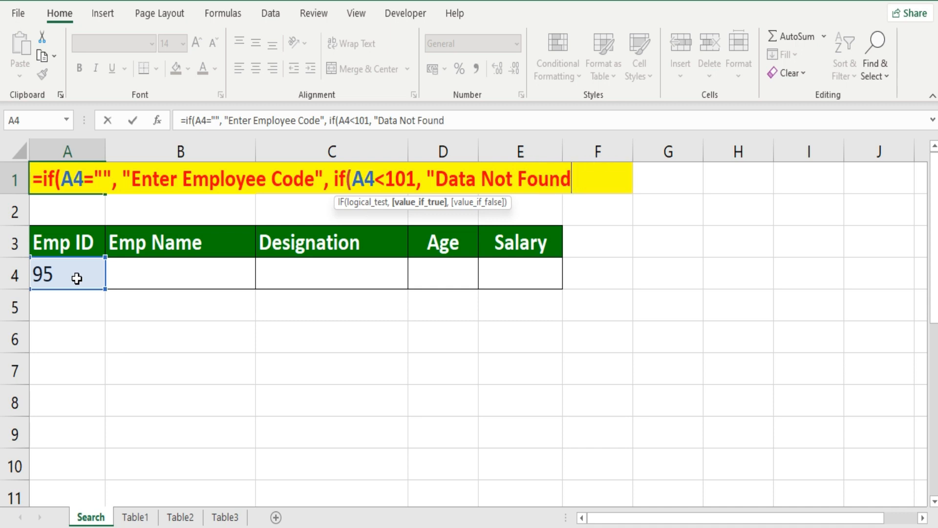
type("\",")
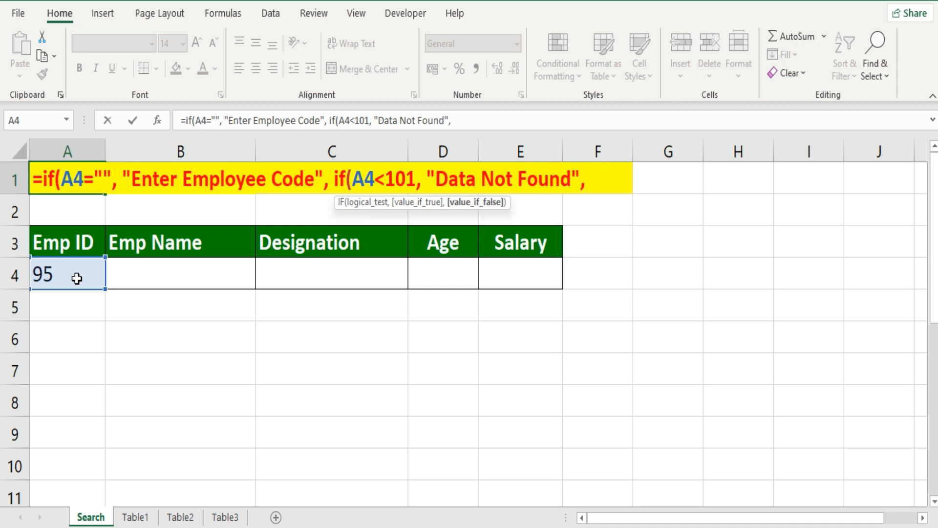
Step: Nest a third IF in A1's formula that returns "Data Not Found" when A4 is greater than 118
type(" if")
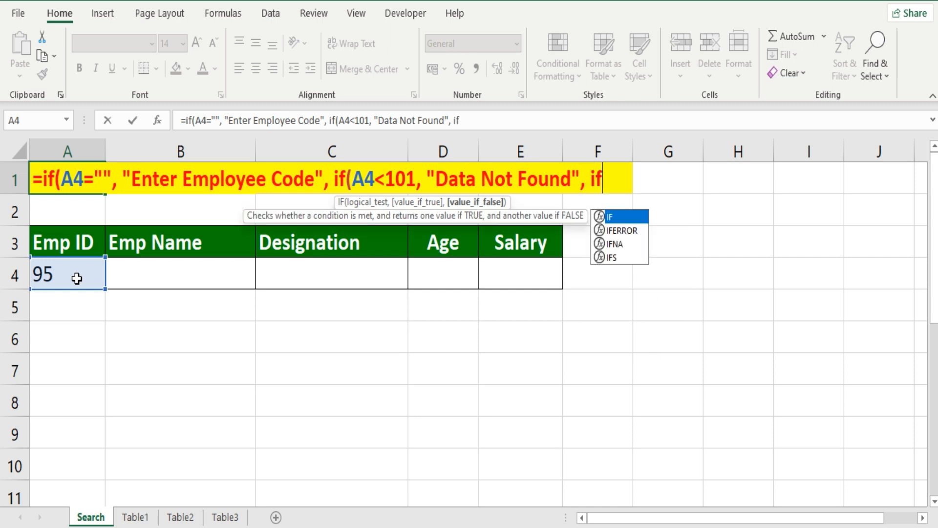
type("(")
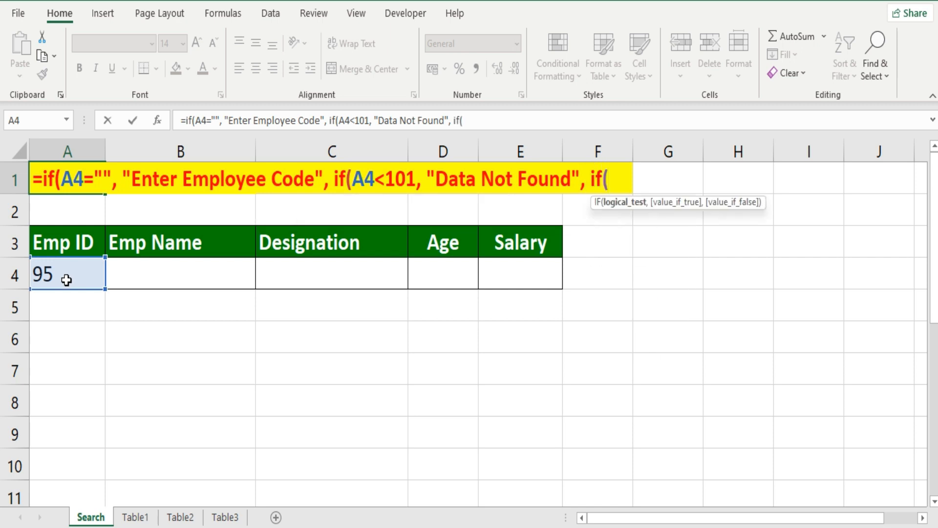
left_click(72, 270)
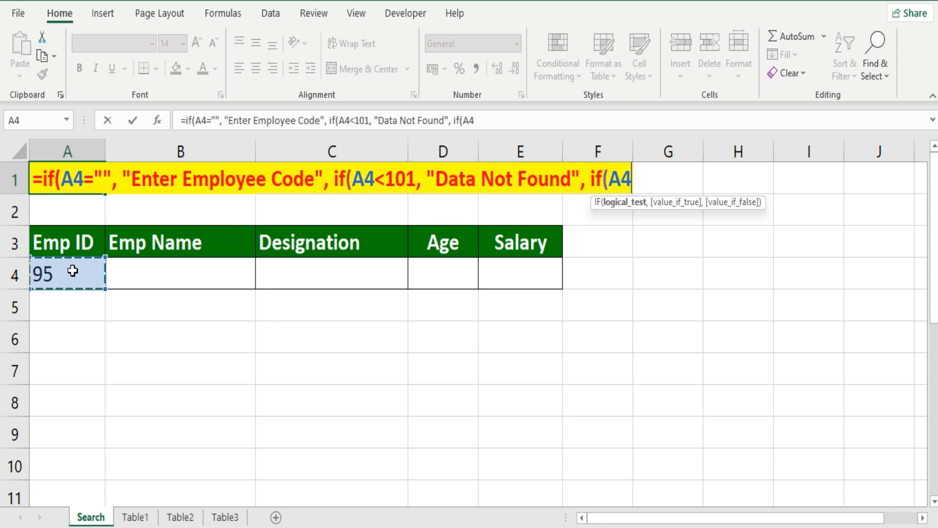
type(">118,")
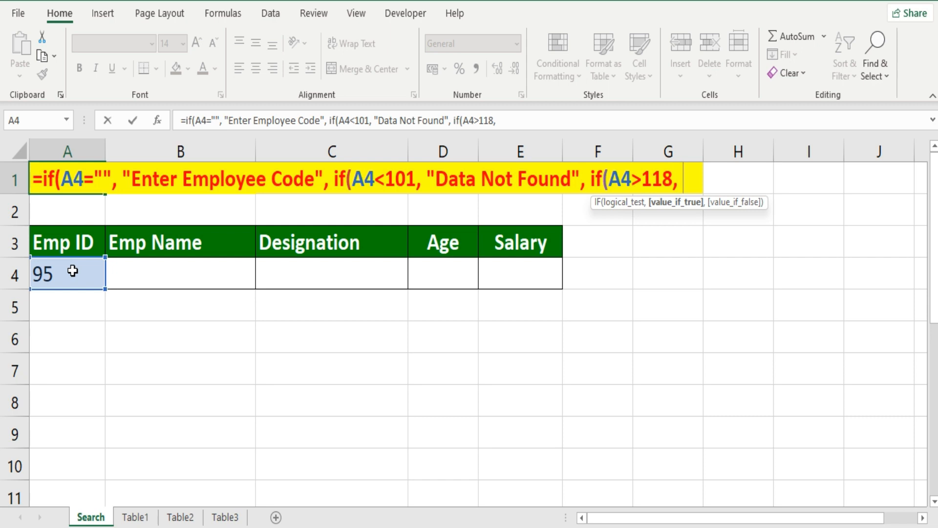
type(" \"Data")
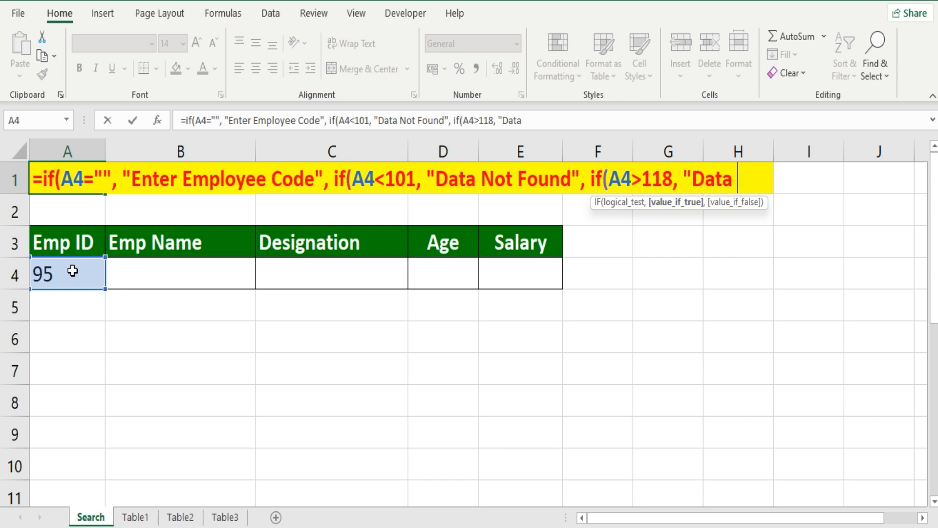
type(" Not Found")
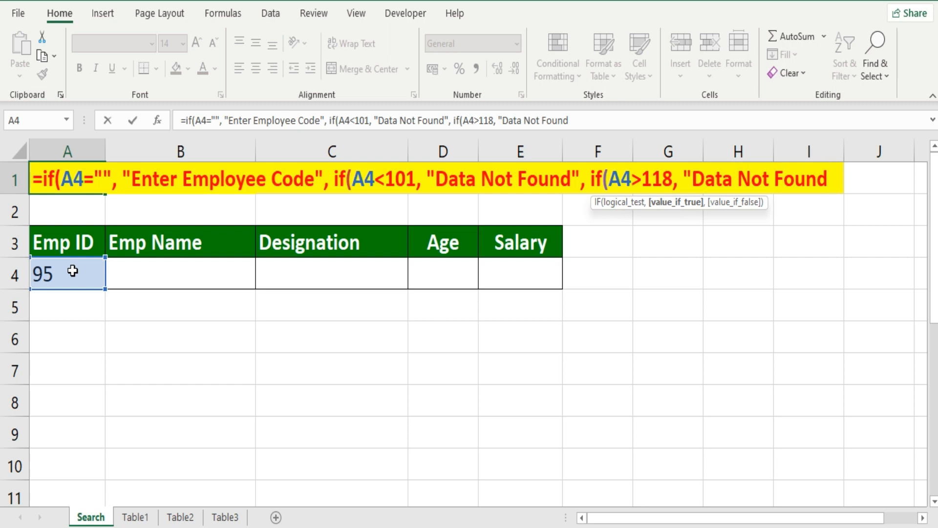
type("\",")
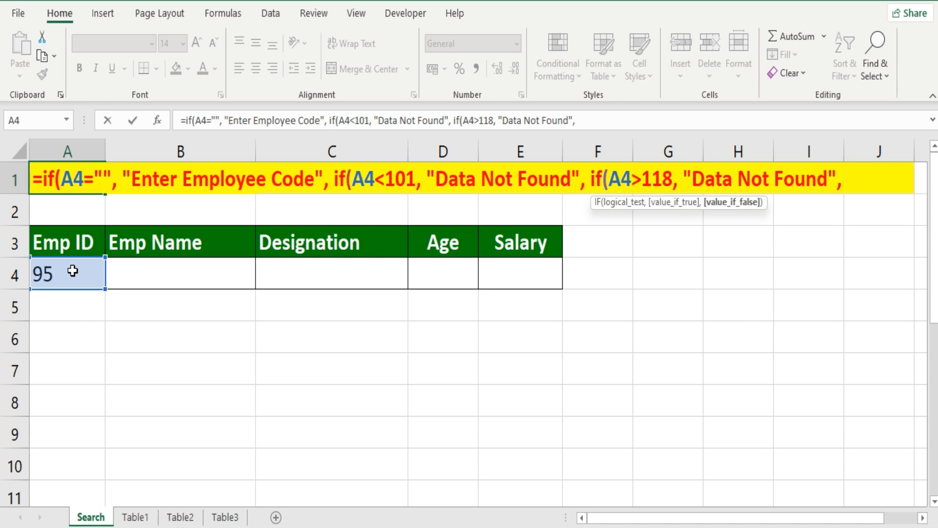
Step: Complete A1's nested IF formula with "Data Found" as the final value-if-false, closing all three IFs, and enter it
type(" Data")
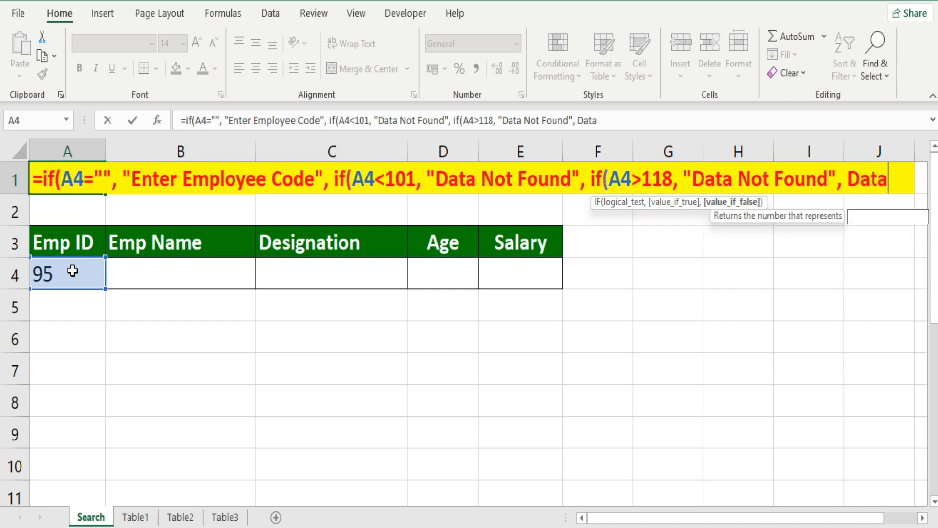
key("BackSpace")
key("BackSpace")
key("BackSpace")
key("BackSpace")
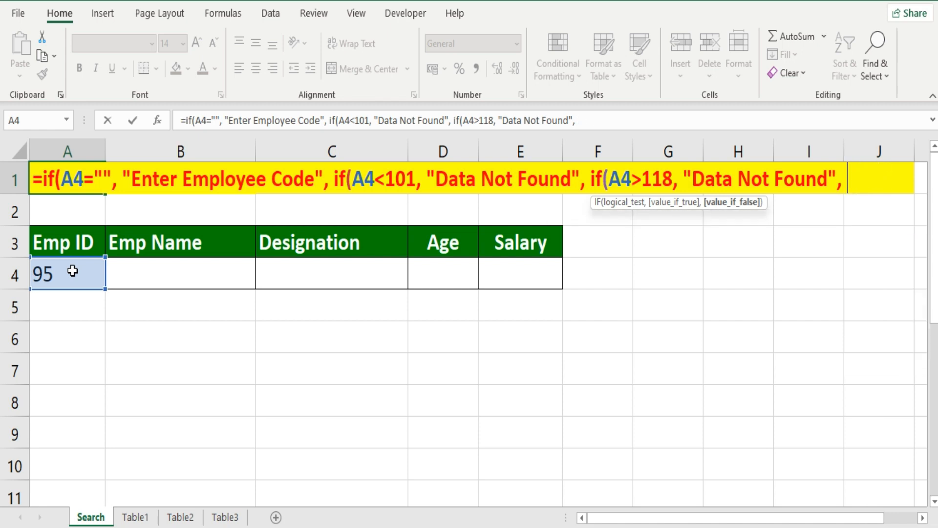
type("\"Data")
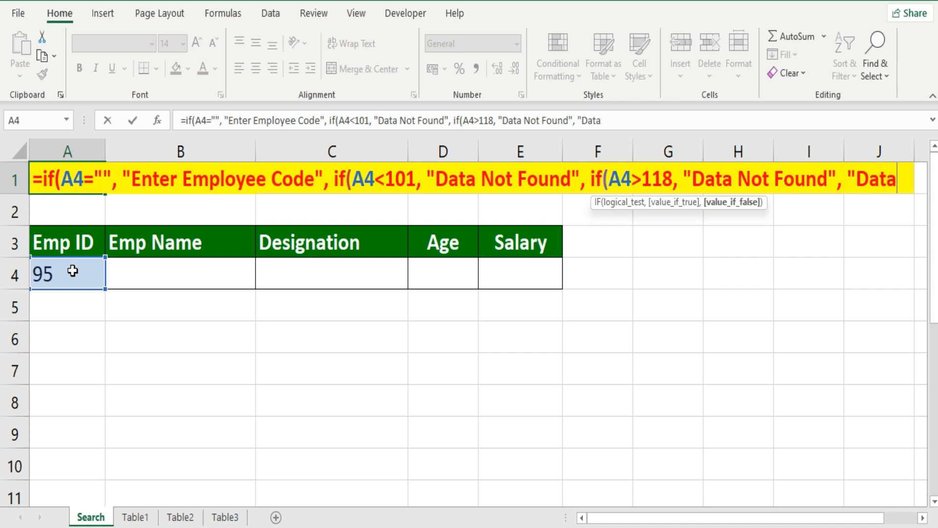
type(" Found")
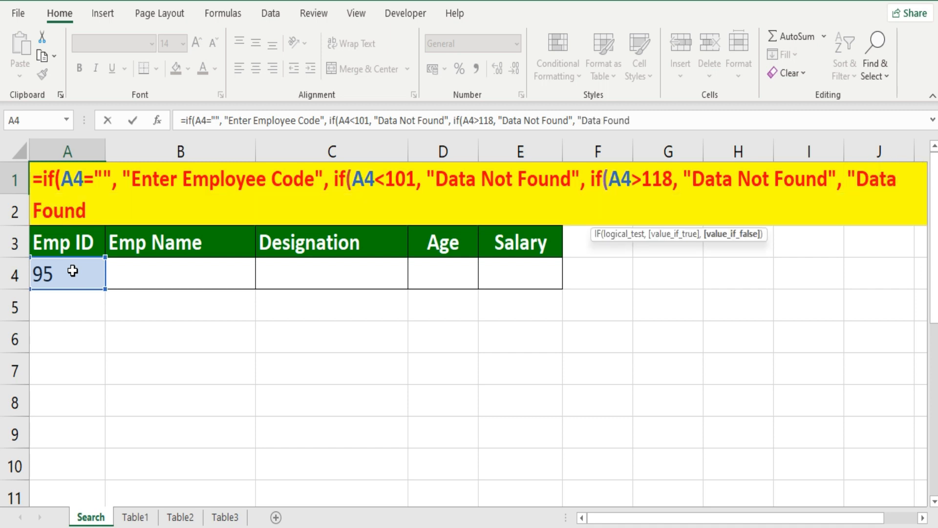
type("\")))")
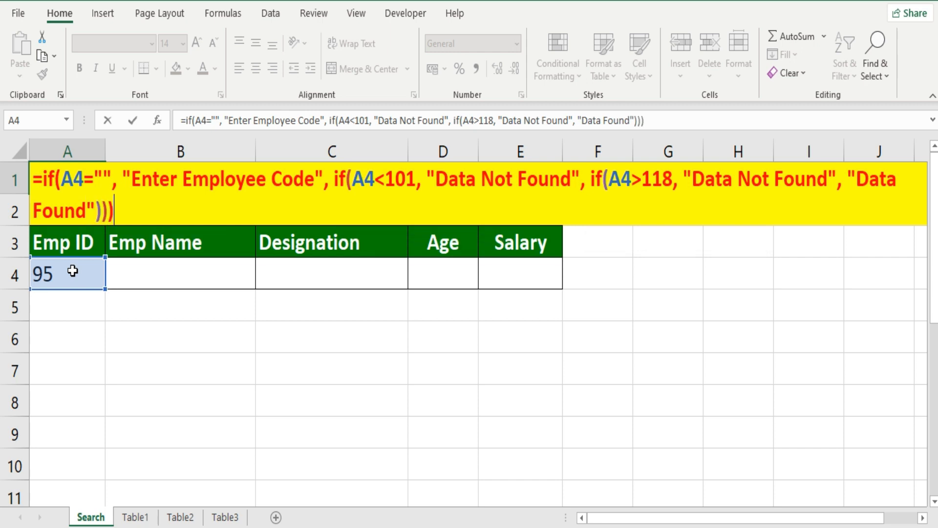
type(")")
key("BackSpace")
key("Return")
key("Up")
key("Down")
key("Up")
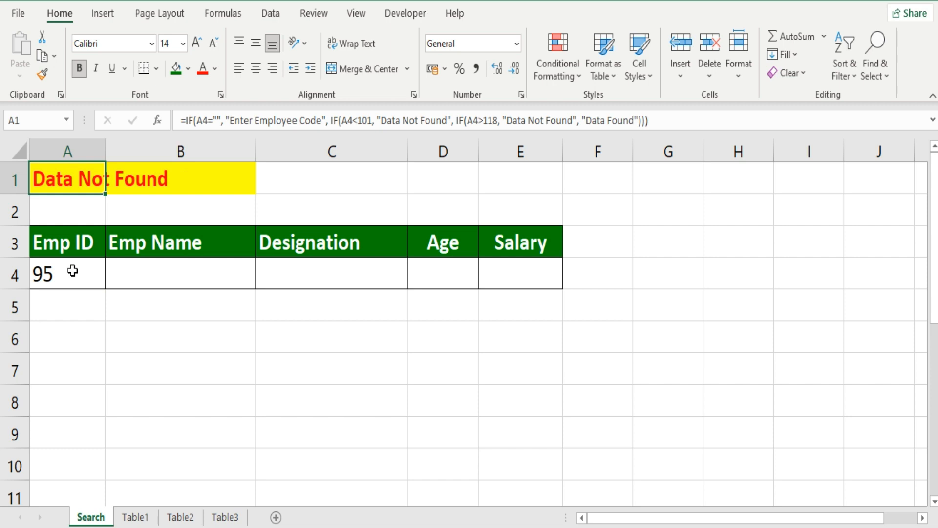
Step: Review the Emp ID ranges on the Table1 and Table3 sheets and return to A4 on the Search sheet
left_click(73, 272)
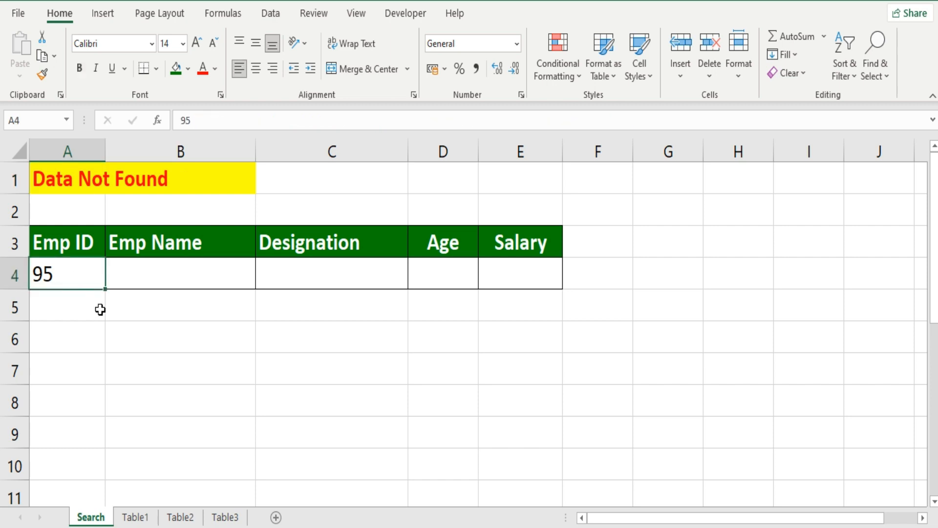
left_click(132, 524)
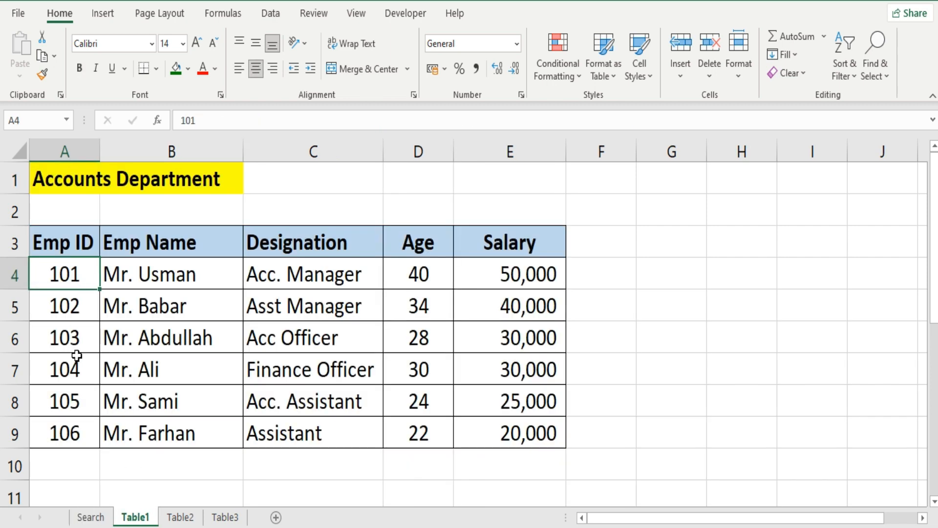
left_click(190, 518)
left_click(224, 519)
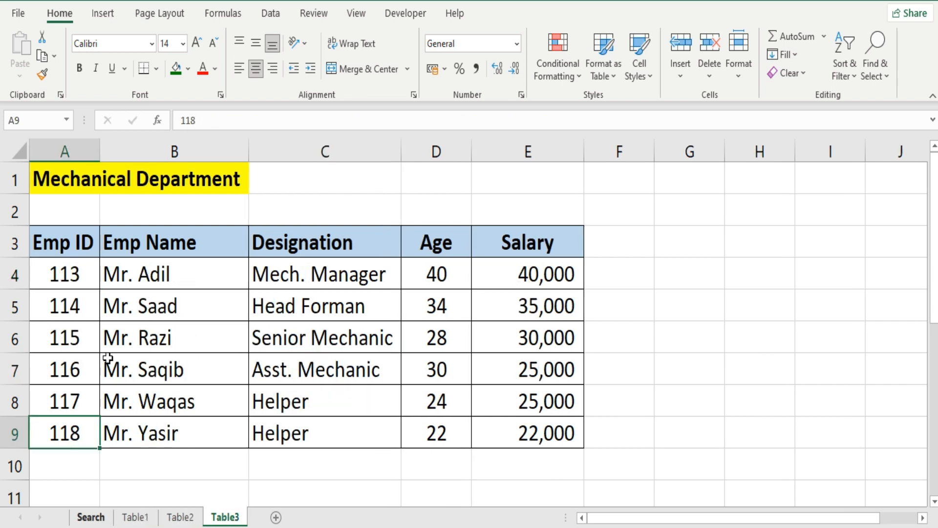
left_click(92, 518)
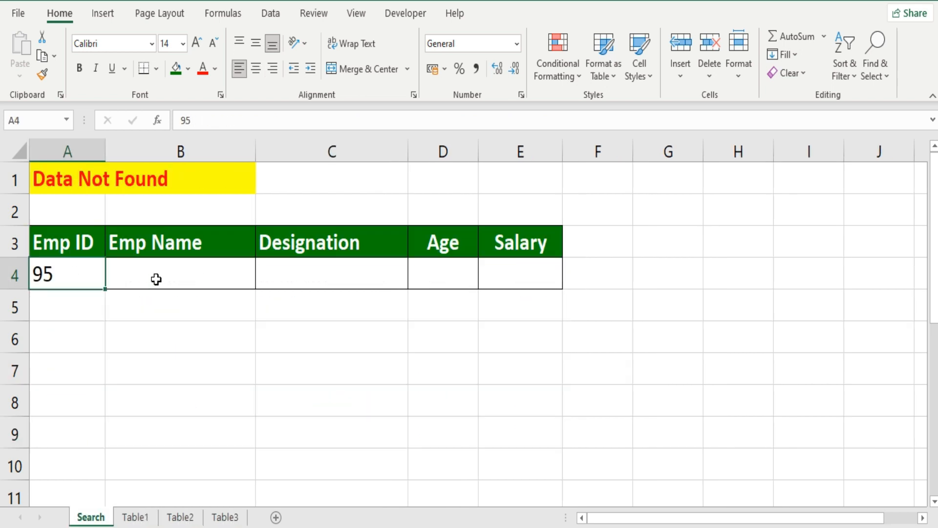
Step: Test the status message with Emp ID 119 in A4, and clear the cell to test the blank case
type("119")
key("Return")
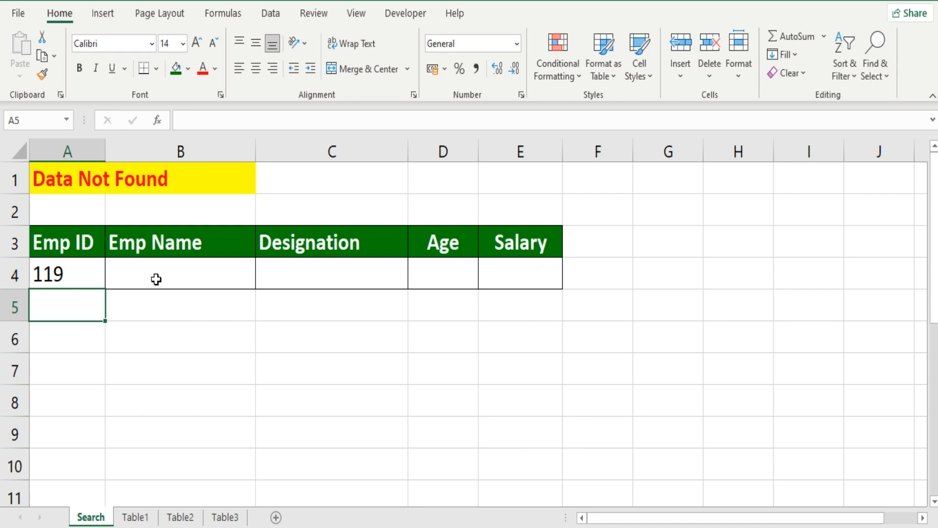
key("Up")
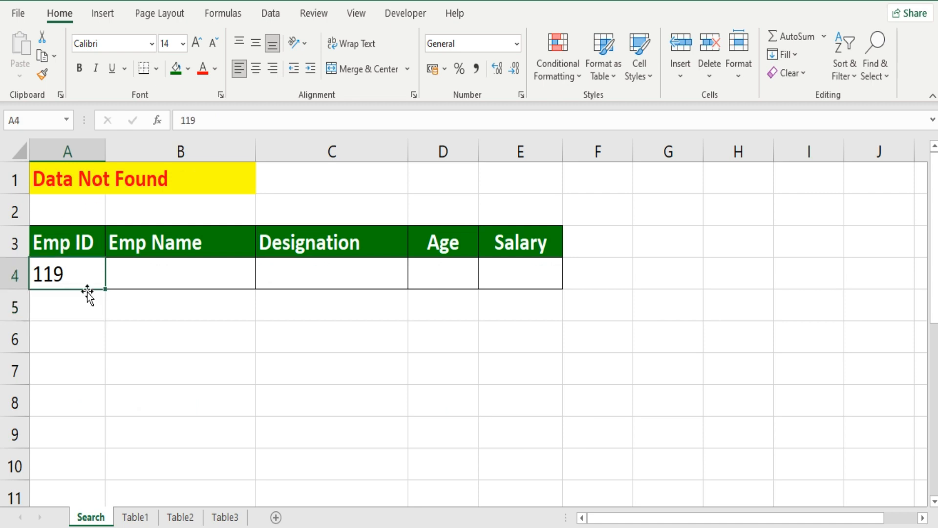
key("Delete")
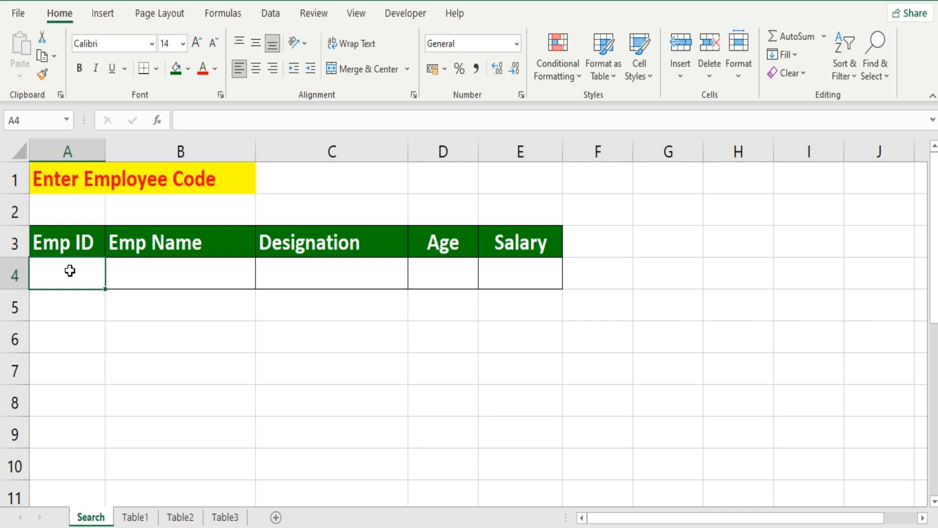
Step: Enter Emp ID 105 in A4 and check the status message in A1
type("105")
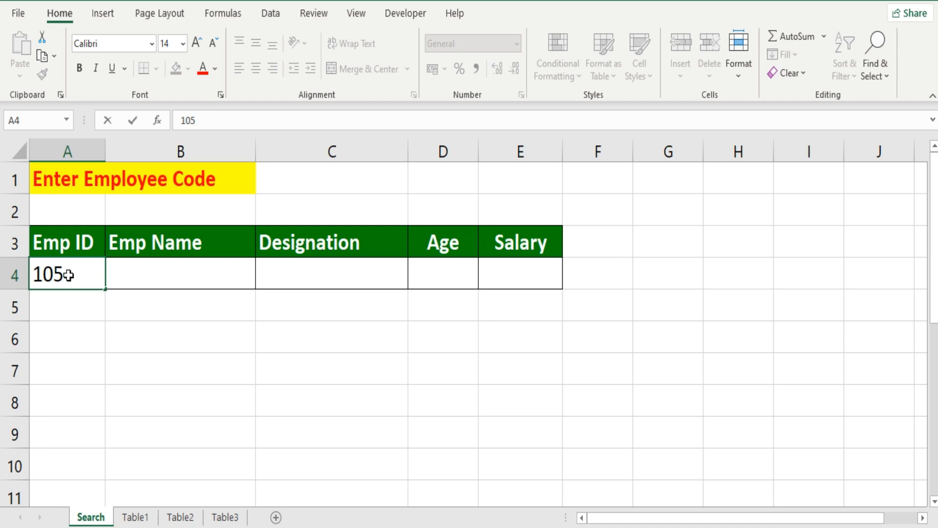
key("Return")
left_click(69, 274)
left_click(78, 180)
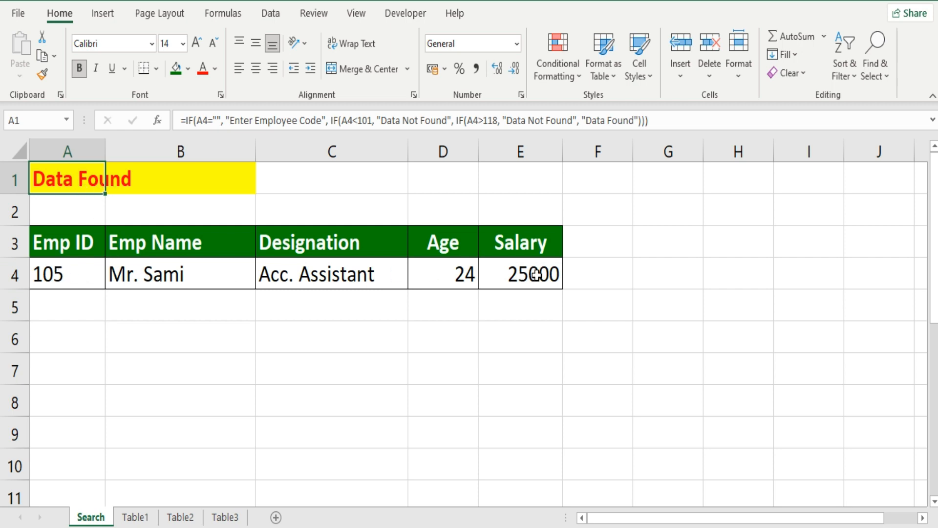
left_click(98, 278)
left_click(98, 325)
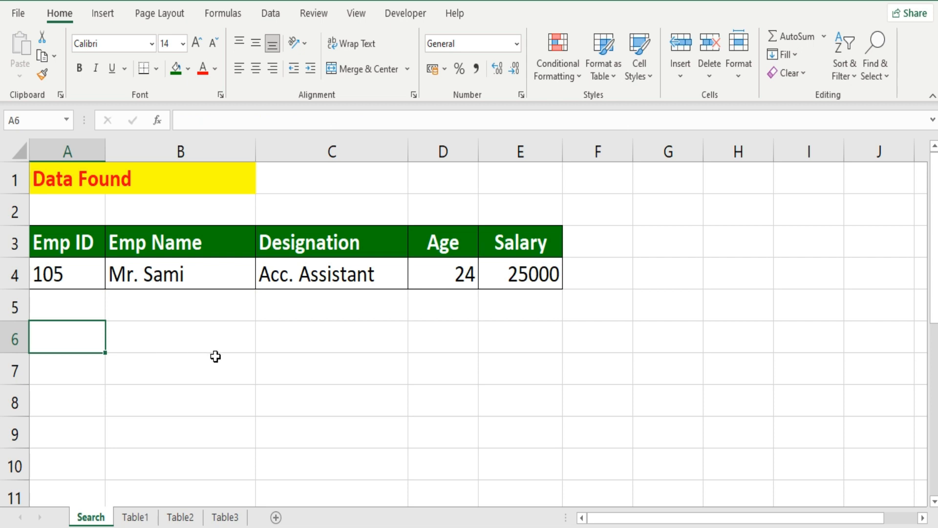
left_click(304, 334)
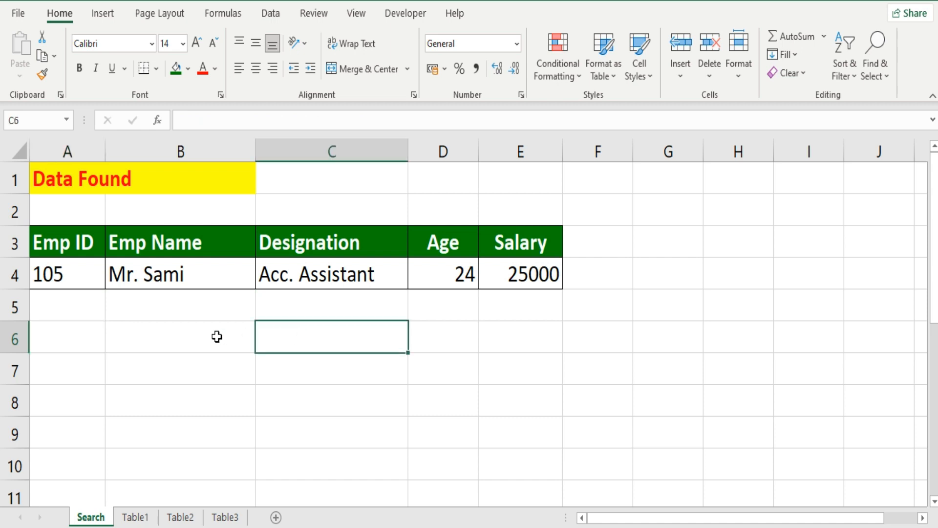
left_click(80, 267)
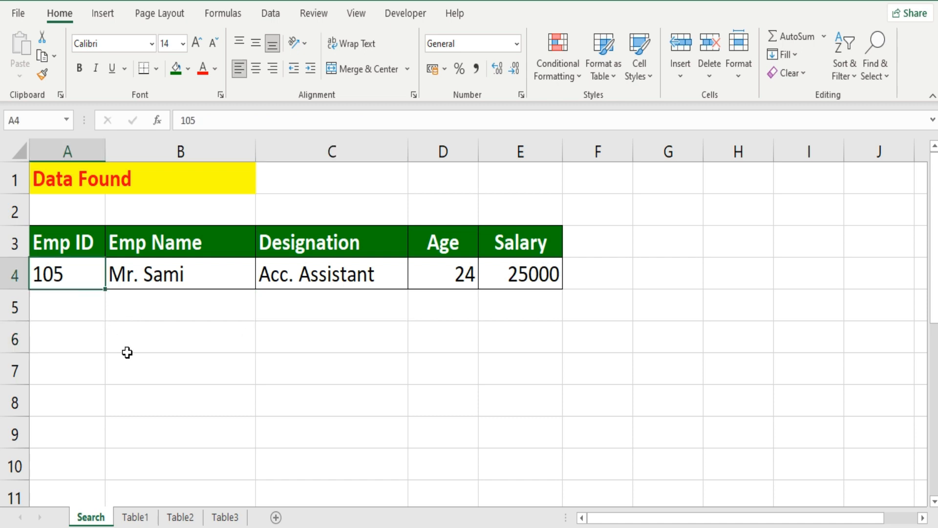
left_click(127, 353)
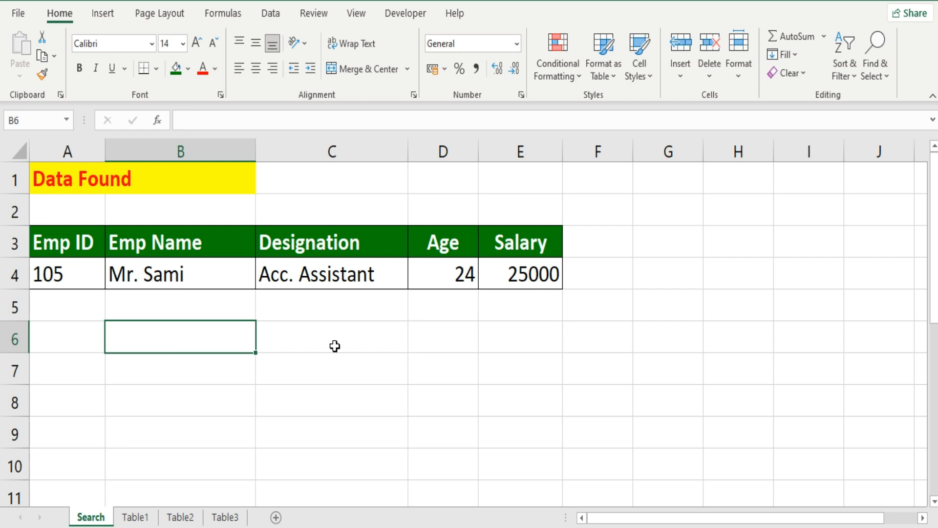